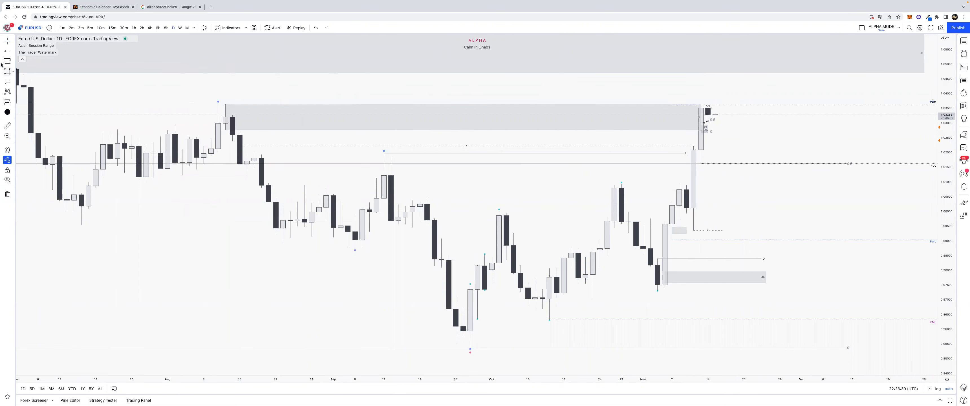
Draw a short red horizontal line over the 10 August swing high on the daily chart
{"action": "left_click", "coordinate": [13, 51]}
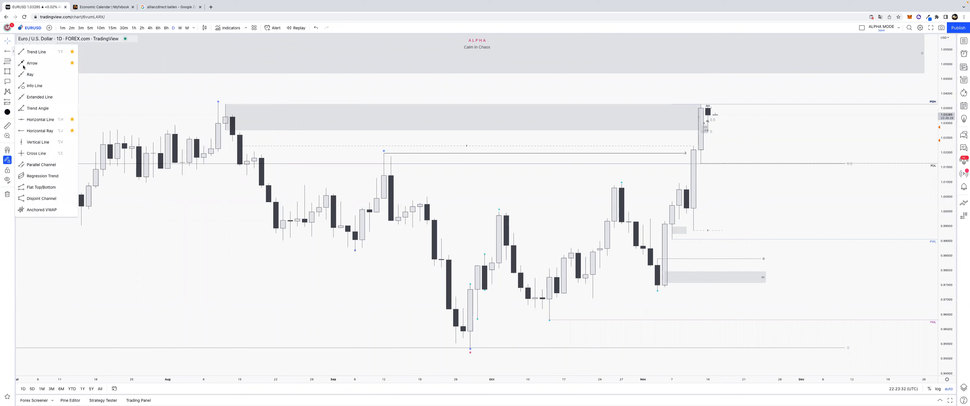
{"action": "left_click", "coordinate": [10, 74]}
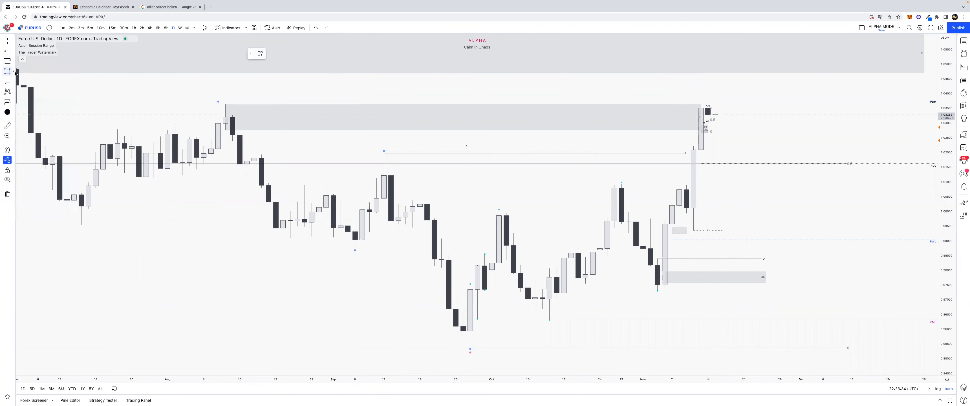
{"action": "left_click", "coordinate": [32, 72]}
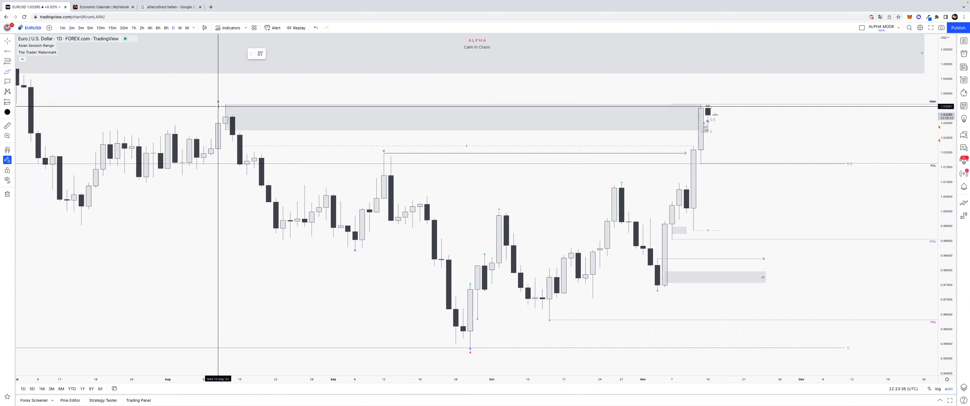
{"action": "left_click_drag", "start_coordinate": [213, 102], "coordinate": [261, 102]}
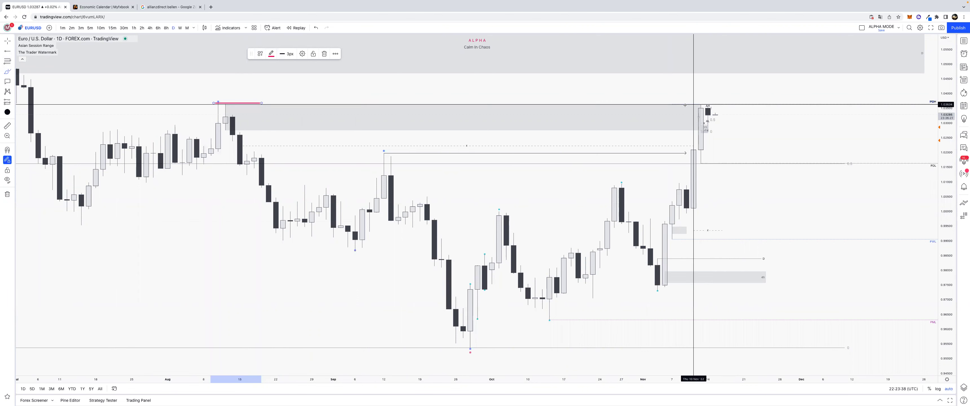
{"action": "left_click", "coordinate": [751, 61]}
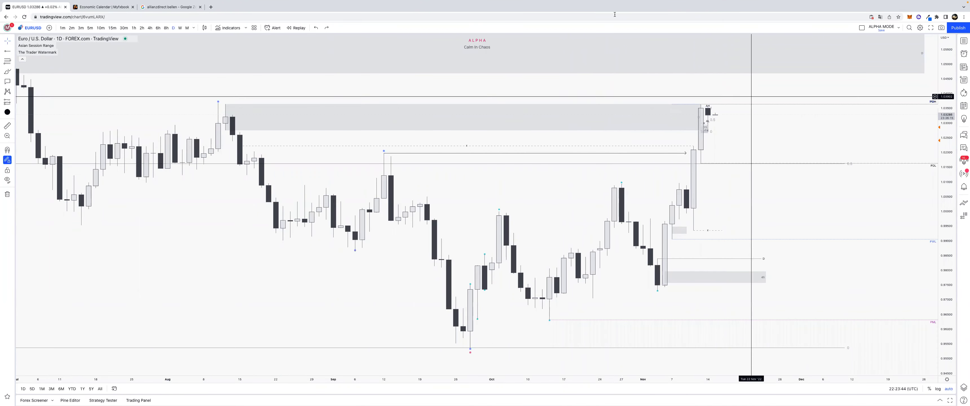
Examine the latest EURUSD price action below the previous high on the 4-hour and 1-hour timeframes
{"action": "left_click", "coordinate": [150, 28]}
{"action": "left_click_drag", "start_coordinate": [953, 180], "coordinate": [941, 91]}
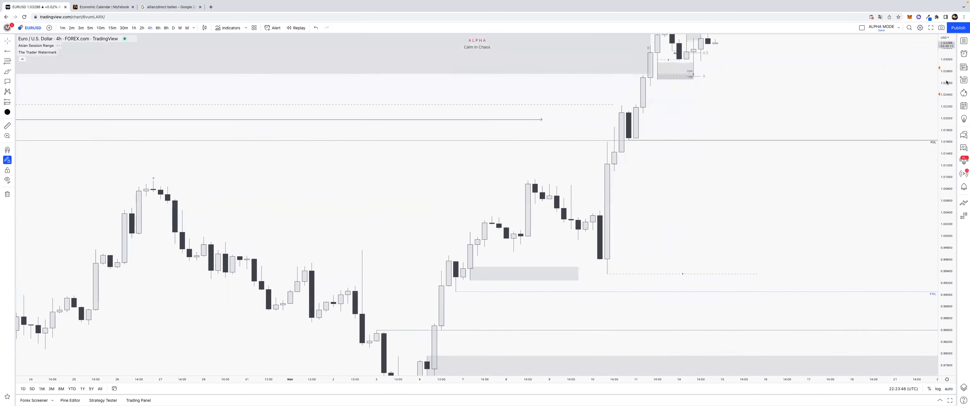
{"action": "left_click_drag", "start_coordinate": [881, 86], "coordinate": [880, 218]}
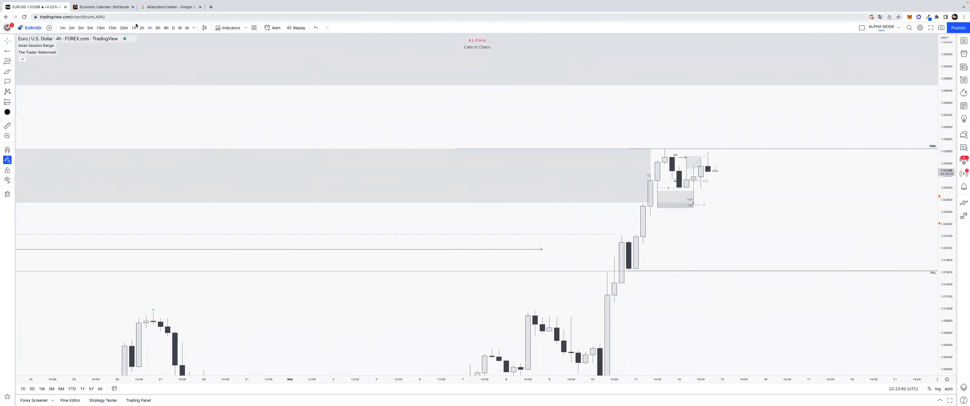
{"action": "left_click", "coordinate": [133, 27]}
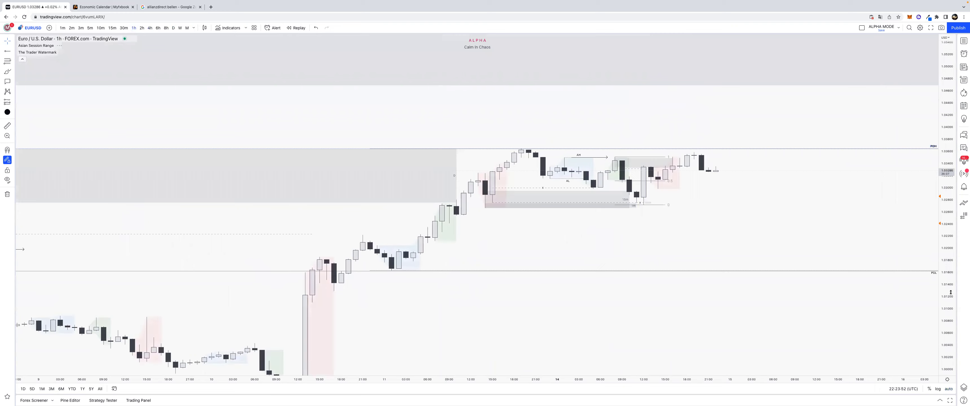
{"action": "left_click_drag", "start_coordinate": [868, 164], "coordinate": [853, 222]}
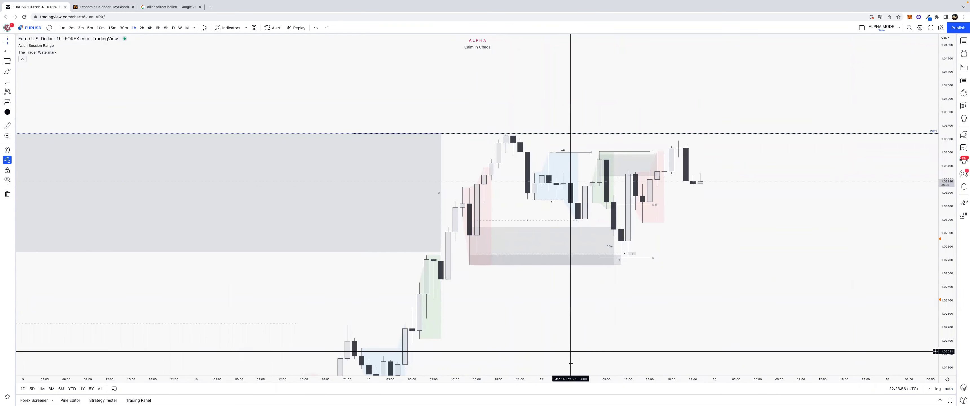
{"action": "left_click_drag", "start_coordinate": [606, 379], "coordinate": [582, 379]}
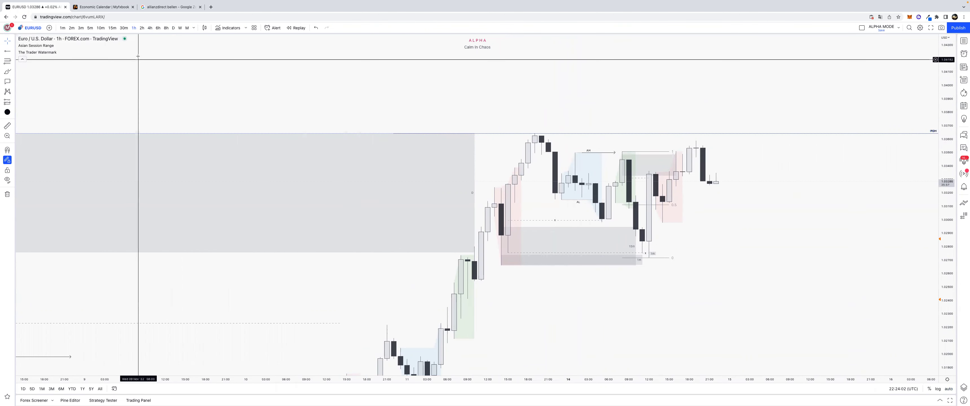
Show the 11 and 14 November sessions on the 15-minute timeframe, scaled to fit the current price range
{"action": "left_click", "coordinate": [116, 28]}
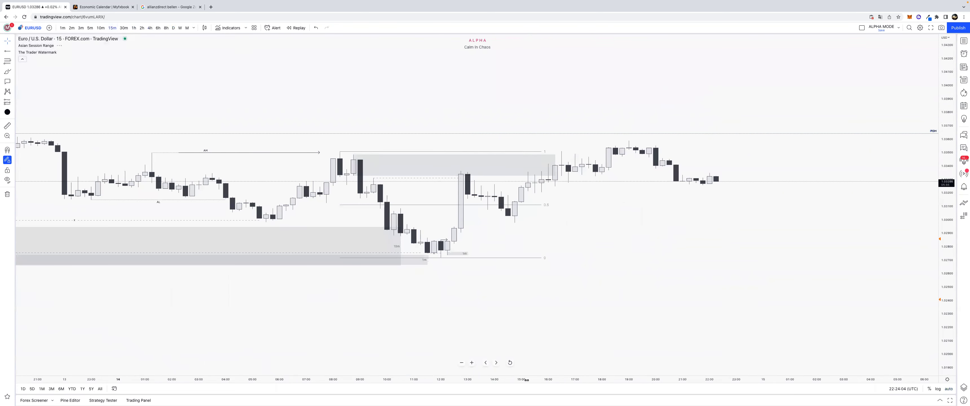
{"action": "left_click_drag", "start_coordinate": [526, 380], "coordinate": [701, 380]}
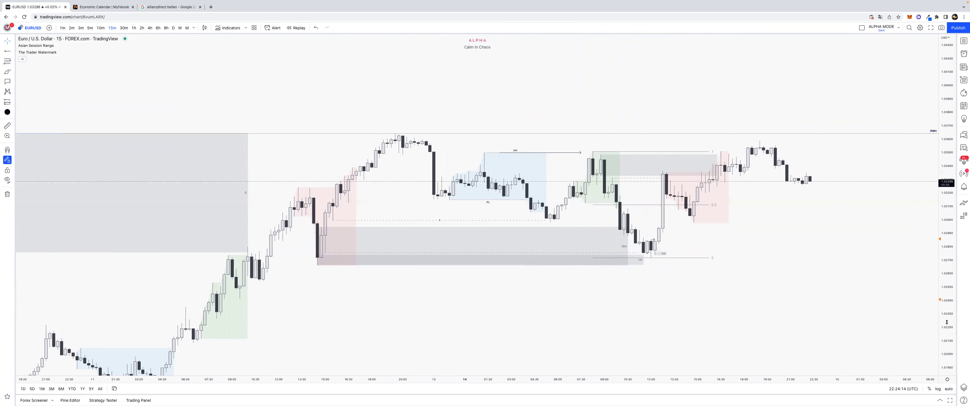
{"action": "left_click_drag", "start_coordinate": [946, 322], "coordinate": [946, 279]}
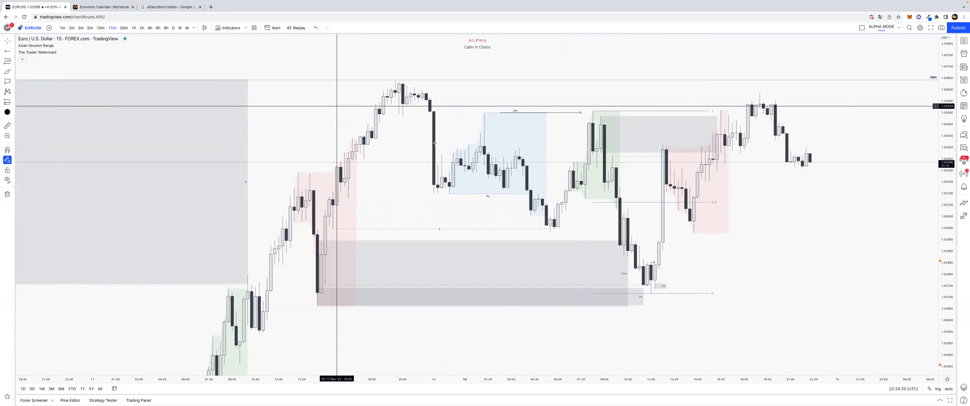
On the 5-minute chart, mark the successive swing highs and lows from the 11 November high to the 14 November London high with dots
{"action": "left_click", "coordinate": [90, 27]}
{"action": "scroll", "coordinate": [705, 345], "scroll_direction": "down", "scroll_amount": 3}
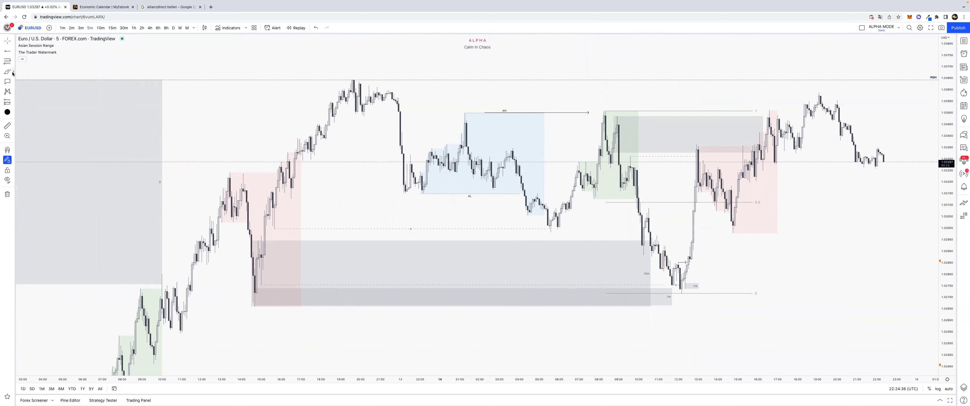
{"action": "left_click", "coordinate": [354, 79]}
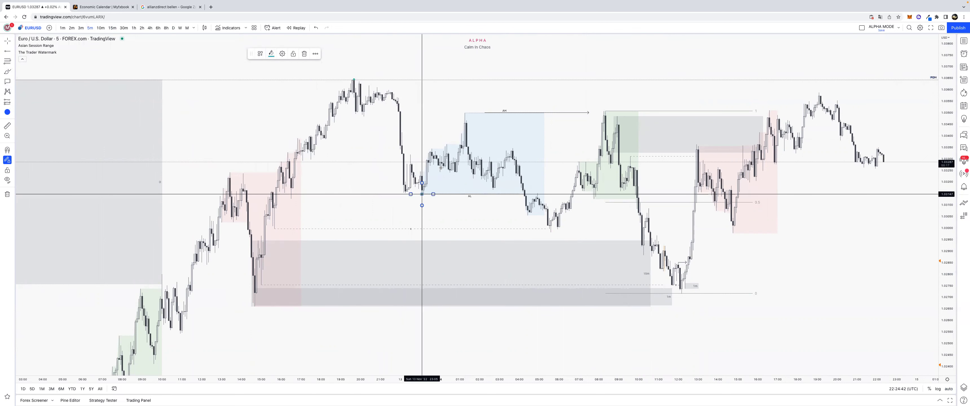
{"action": "left_click", "coordinate": [466, 112]}
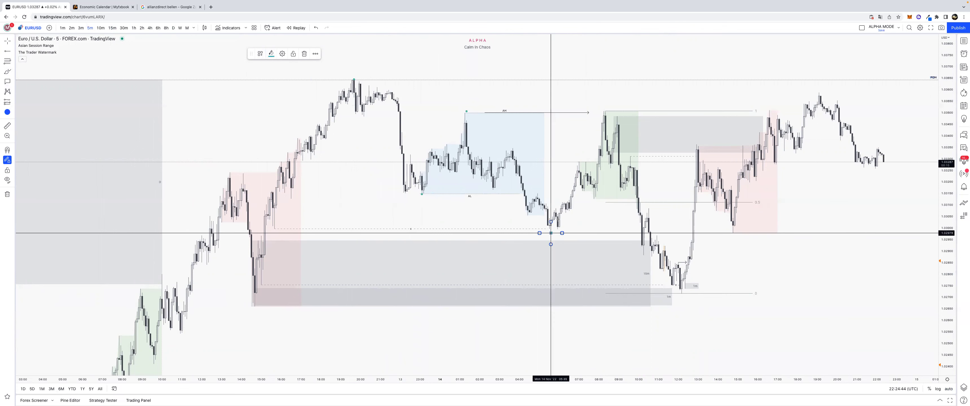
{"action": "left_click", "coordinate": [603, 111]}
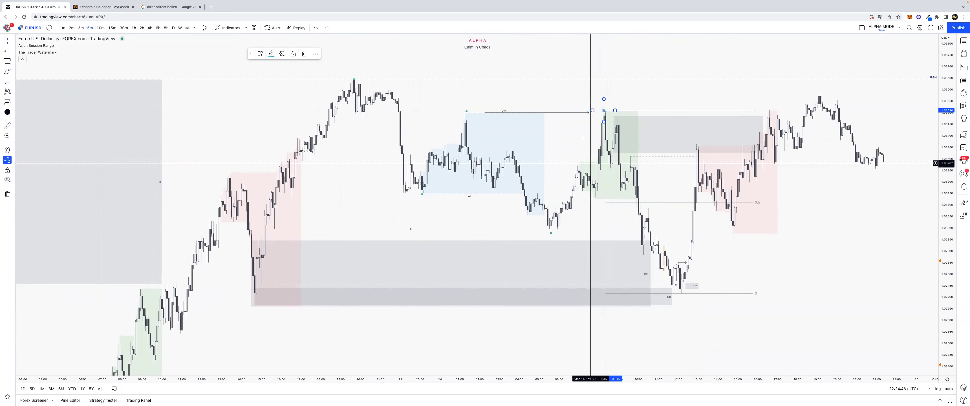
{"action": "left_click", "coordinate": [570, 236]}
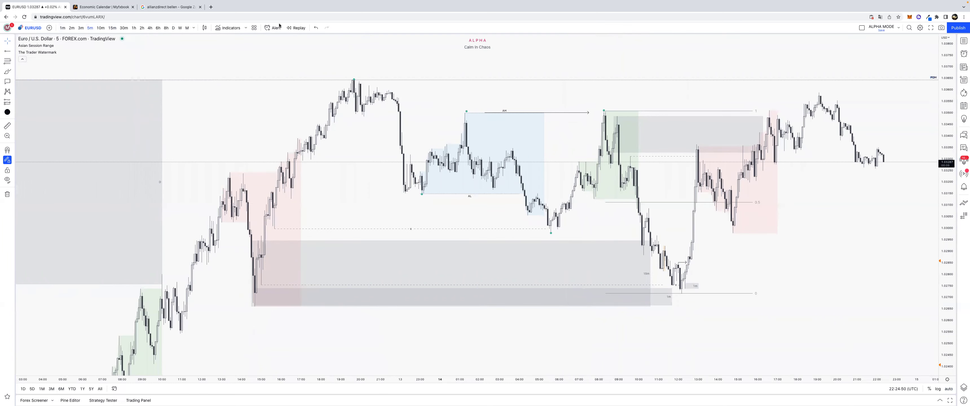
Start a bar replay at about 07:25 on 14 November and frame the Asian session lows on the 1-minute chart
{"action": "left_click", "coordinate": [297, 28]}
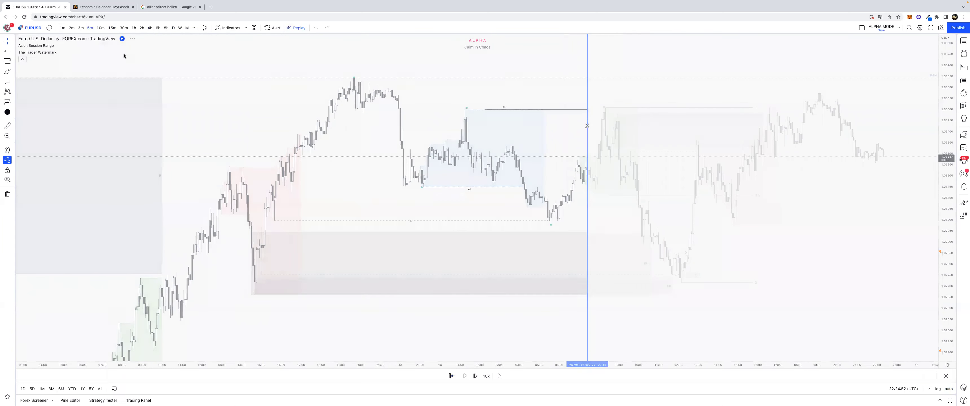
{"action": "left_click", "coordinate": [587, 126]}
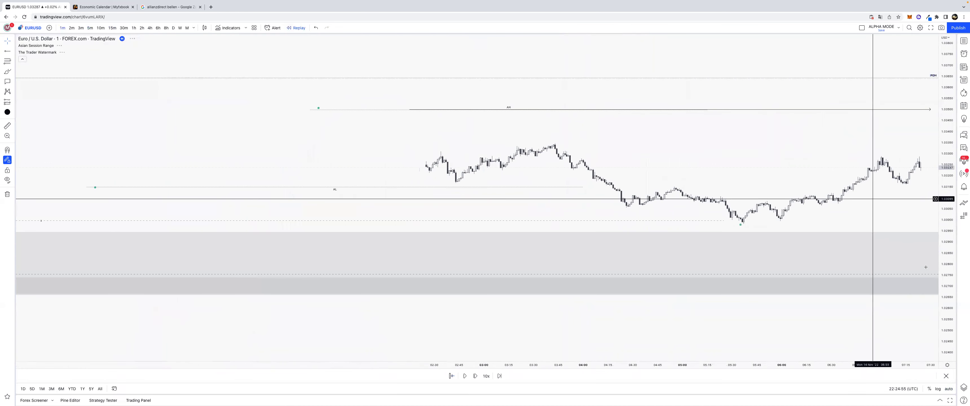
{"action": "right_click", "coordinate": [931, 262]}
{"action": "left_click_drag", "start_coordinate": [946, 186], "coordinate": [946, 23]}
{"action": "left_click_drag", "start_coordinate": [946, 241], "coordinate": [946, 62]}
{"action": "left_click_drag", "start_coordinate": [869, 239], "coordinate": [867, 143]}
{"action": "left_click_drag", "start_coordinate": [753, 365], "coordinate": [726, 365]}
{"action": "left_click_drag", "start_coordinate": [779, 191], "coordinate": [694, 243]}
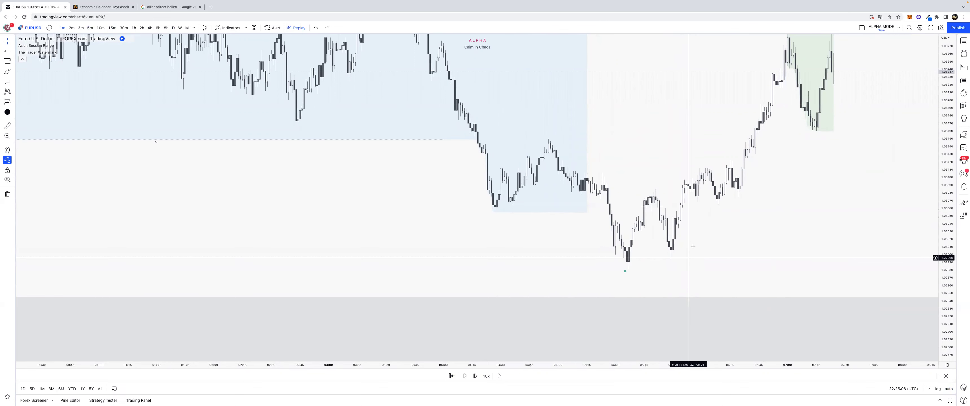
{"action": "left_click_drag", "start_coordinate": [710, 242], "coordinate": [610, 277]}
{"action": "left_click_drag", "start_coordinate": [706, 185], "coordinate": [680, 193]}
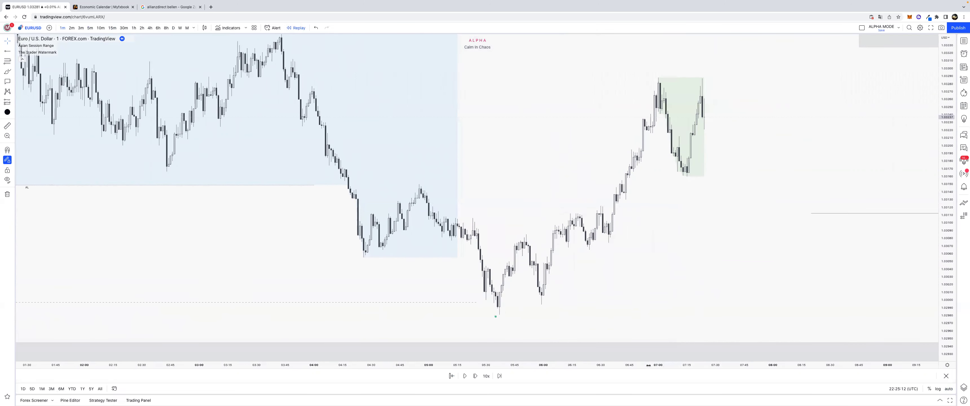
{"action": "left_click_drag", "start_coordinate": [648, 364], "coordinate": [678, 364]}
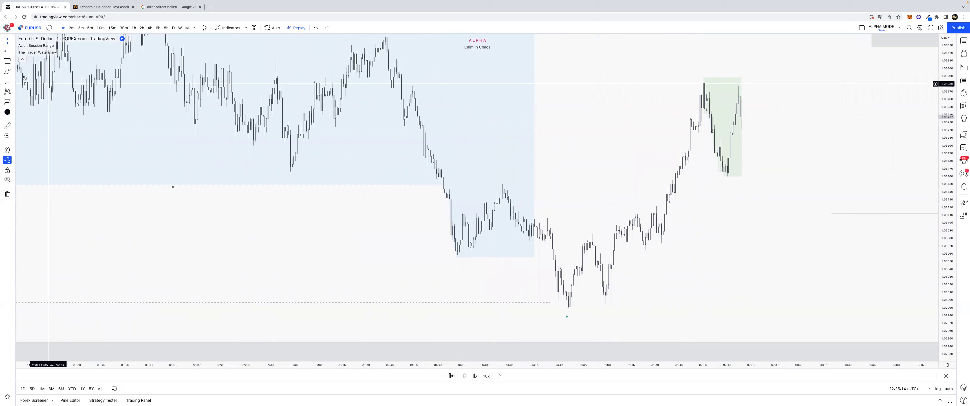
Try a Fibonacci range from the 04:55 swing high to the 05:35 low with a rectangle at its middle, and remove both
{"action": "left_click", "coordinate": [500, 181]}
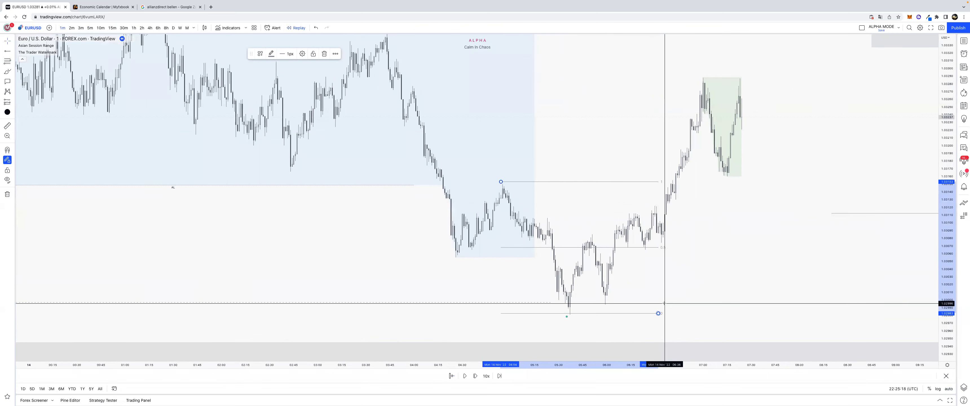
{"action": "left_click", "coordinate": [12, 72]}
{"action": "left_click", "coordinate": [26, 94]}
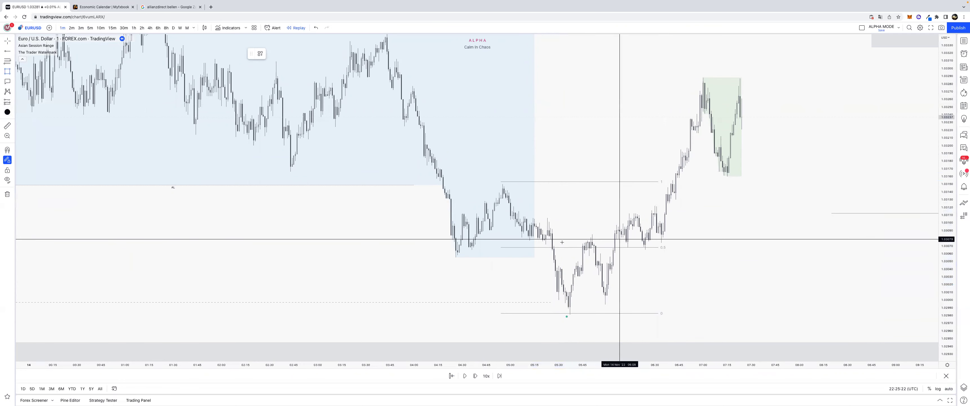
{"action": "left_click", "coordinate": [552, 240]}
{"action": "left_click", "coordinate": [608, 229]}
{"action": "left_click_drag", "start_coordinate": [522, 173], "coordinate": [635, 275]}
{"action": "left_click", "coordinate": [657, 247]}
{"action": "key", "text": "Delete"}
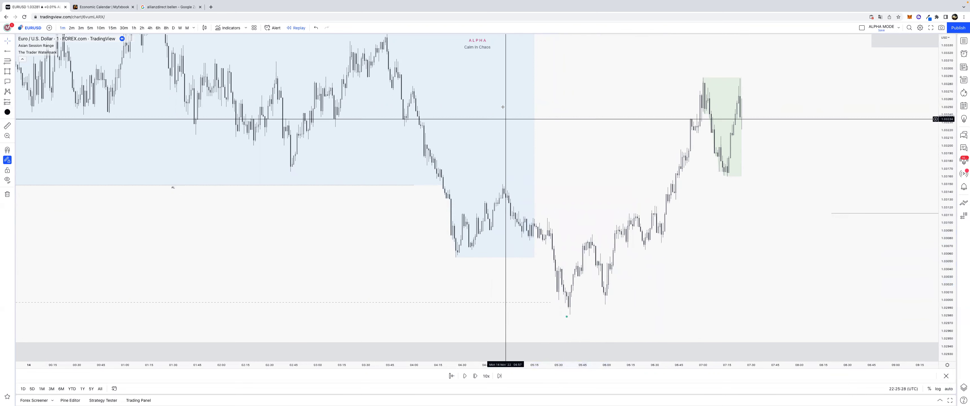
Leave the bar replay and bring the latest sessions into view on the 1-hour timeframe
{"action": "left_click", "coordinate": [944, 377]}
{"action": "left_click", "coordinate": [533, 227]}
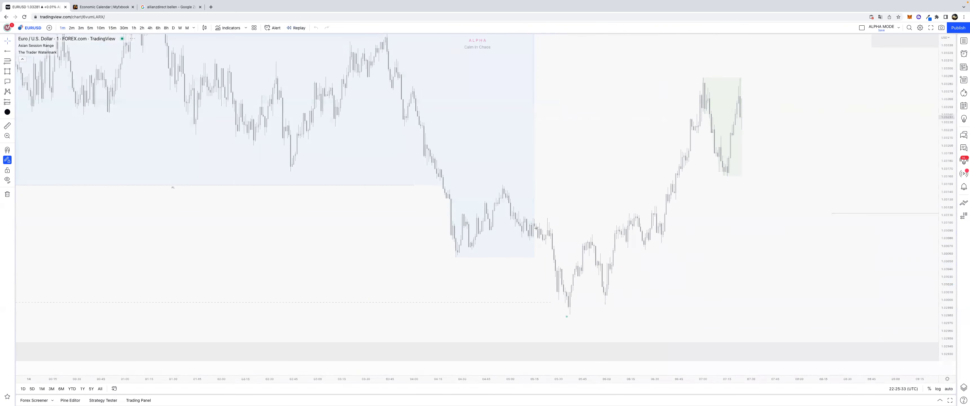
{"action": "left_click", "coordinate": [134, 28]}
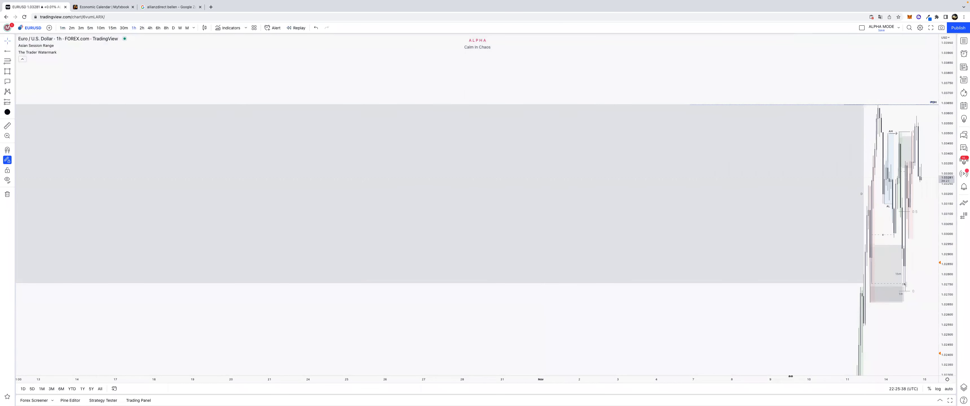
{"action": "left_click_drag", "start_coordinate": [791, 376], "coordinate": [669, 366]}
{"action": "left_click_drag", "start_coordinate": [866, 316], "coordinate": [765, 311]}
{"action": "key", "text": "Tab"}
Examine the marked swing points and session ranges on the 15-minute timeframe
{"action": "left_click", "coordinate": [112, 28]}
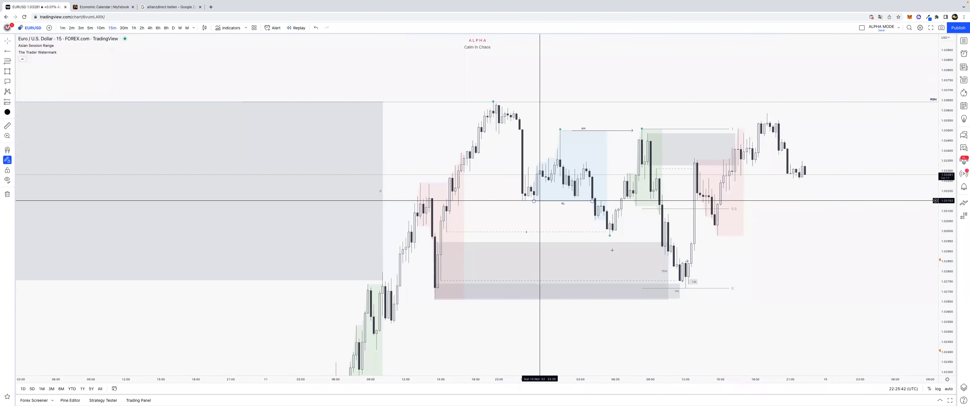
{"action": "left_click", "coordinate": [662, 149]}
{"action": "left_click", "coordinate": [627, 130]}
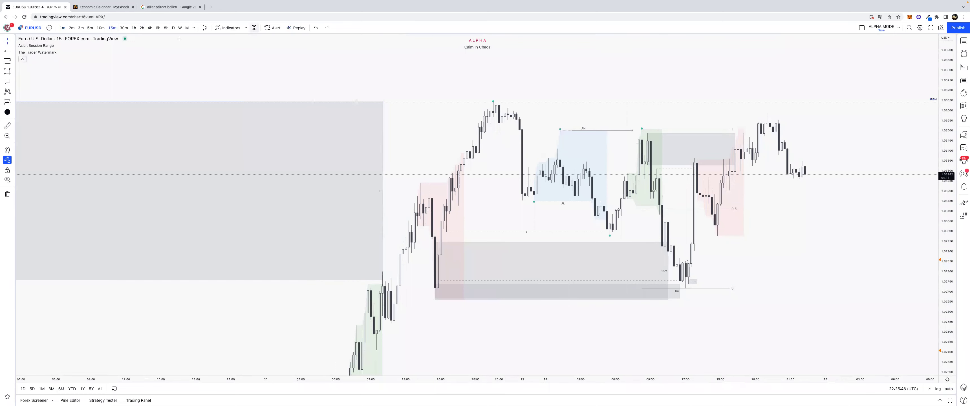
On the 1-minute chart, draw a rectangle over the London session consolidation from about 07:20 to 07:50 on 14 November
{"action": "left_click", "coordinate": [90, 28]}
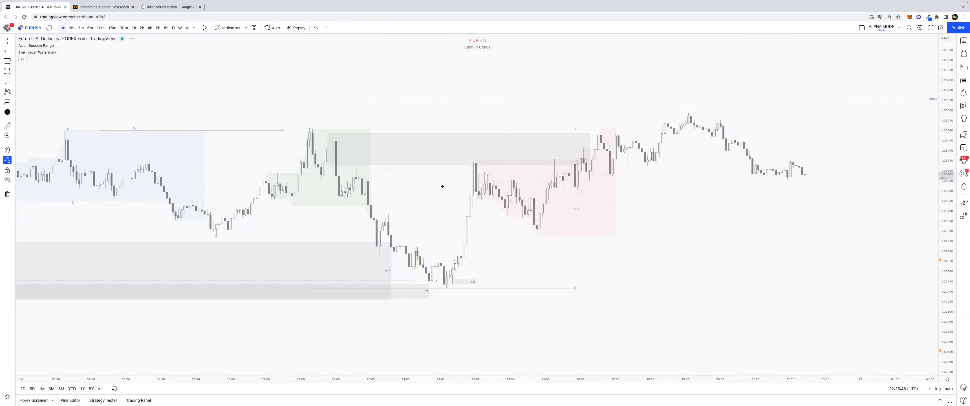
{"action": "left_click", "coordinate": [63, 28]}
{"action": "scroll", "coordinate": [528, 239], "scroll_direction": "left", "scroll_amount": 10}
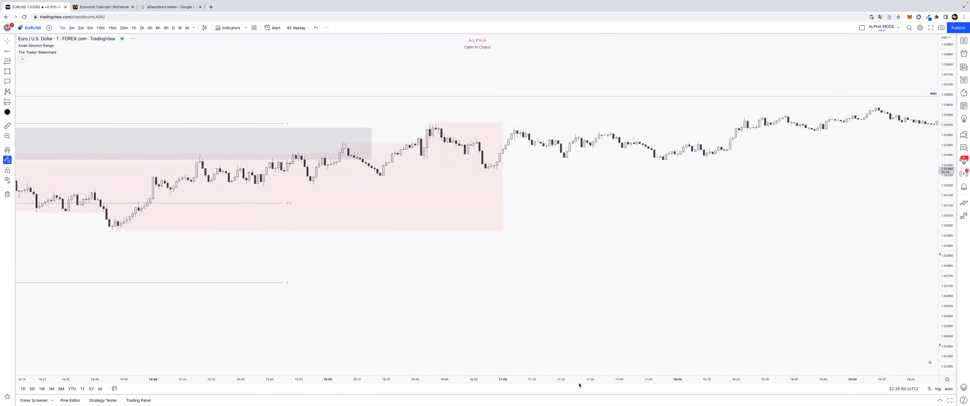
{"action": "left_click_drag", "start_coordinate": [555, 376], "coordinate": [815, 377]}
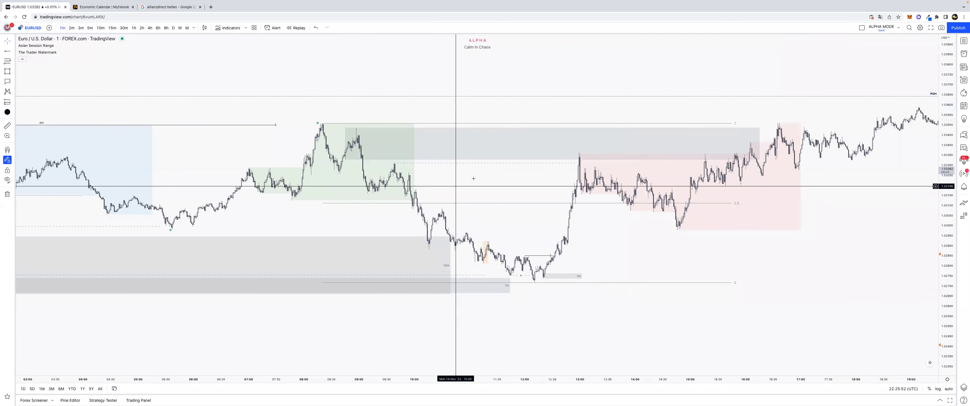
{"action": "left_click_drag", "start_coordinate": [457, 179], "coordinate": [645, 181]}
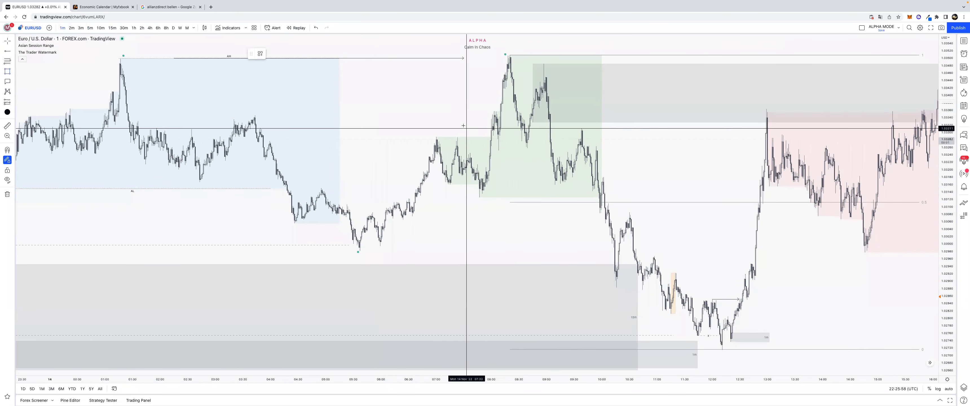
{"action": "left_click_drag", "start_coordinate": [455, 137], "coordinate": [482, 196]}
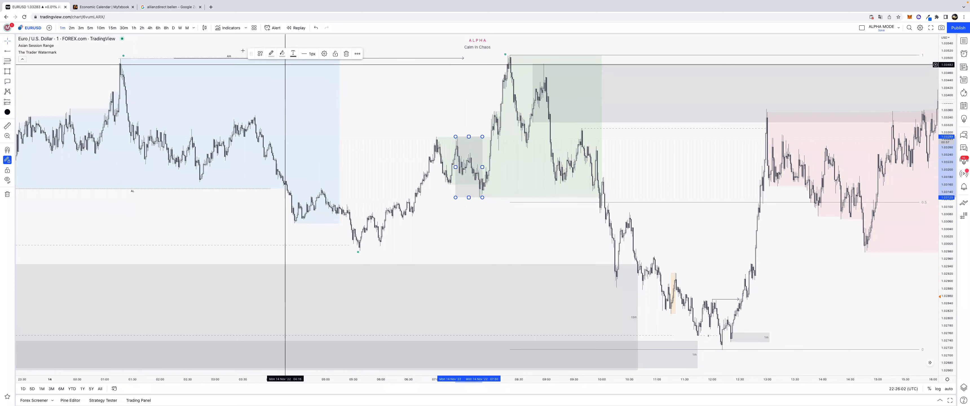
Apply the Early template to the consolidation rectangle and draw a rectangle with the POI template at the 08:20 swing high
{"action": "left_click", "coordinate": [260, 55]}
{"action": "left_click", "coordinate": [269, 87]}
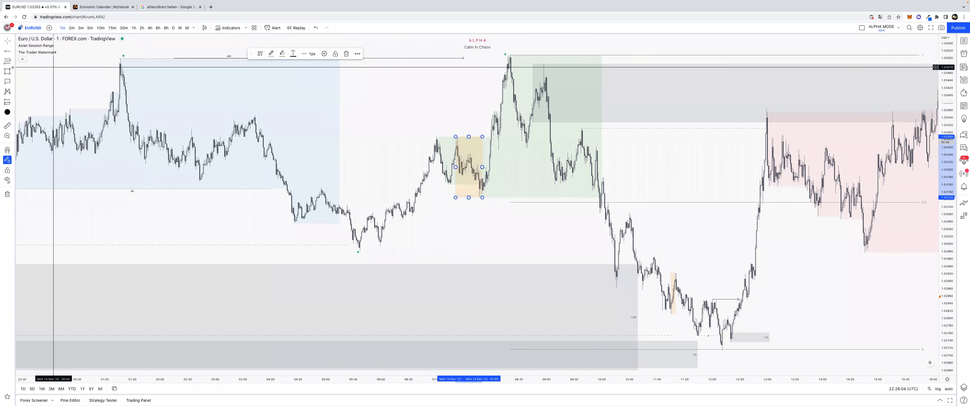
{"action": "key", "text": "super"}
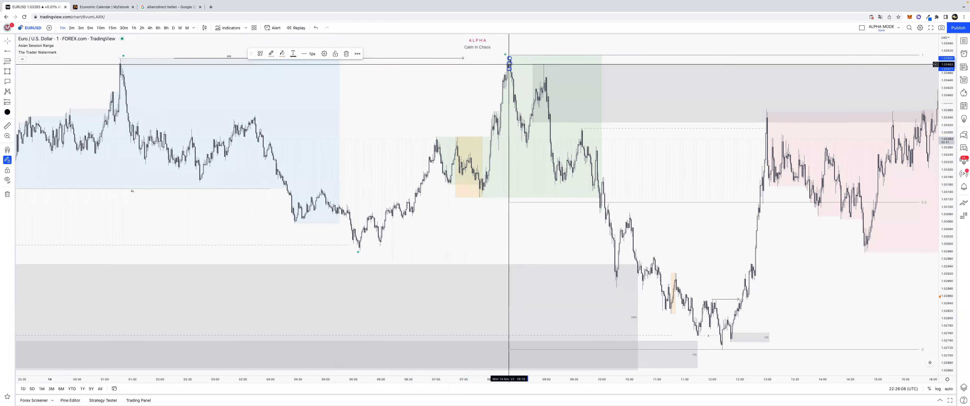
{"action": "mouse_move", "coordinate": [508, 64]}
{"action": "left_mouse_down"}
{"action": "mouse_move", "coordinate": [564, 63]}
{"action": "mouse_move", "coordinate": [510, 55]}
{"action": "left_mouse_up"}
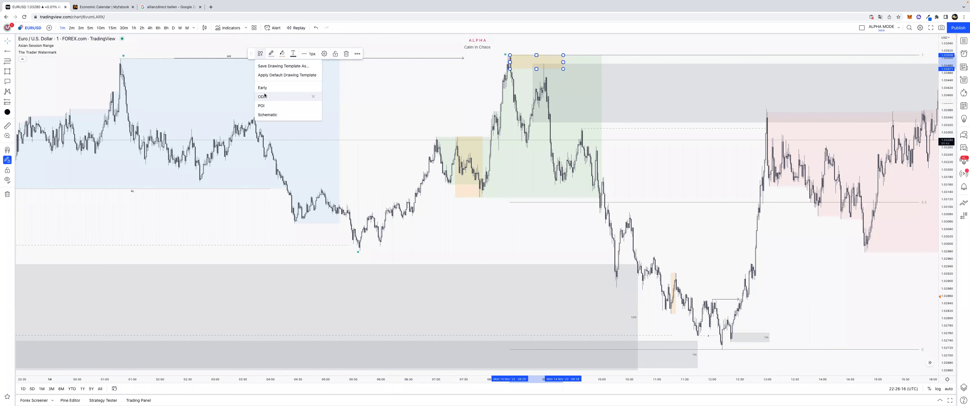
{"action": "left_click", "coordinate": [266, 104]}
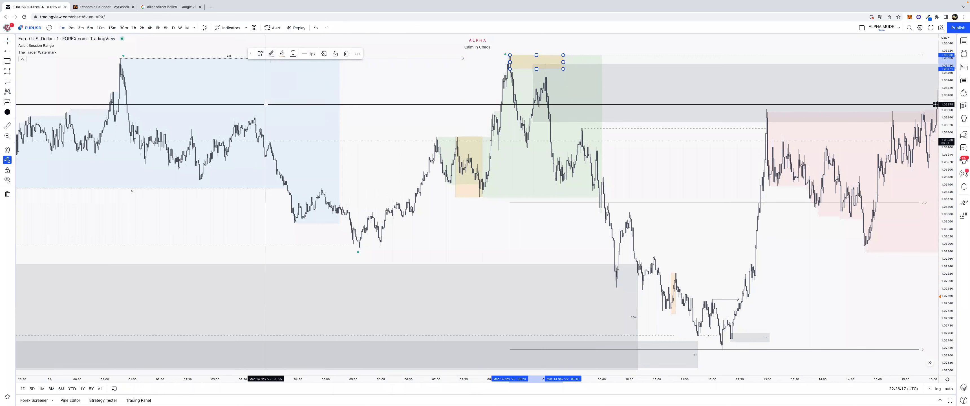
Mark two price levels along the rally into the 08:20 swing high with short horizontal lines
{"action": "left_click", "coordinate": [14, 55]}
{"action": "left_click", "coordinate": [36, 56]}
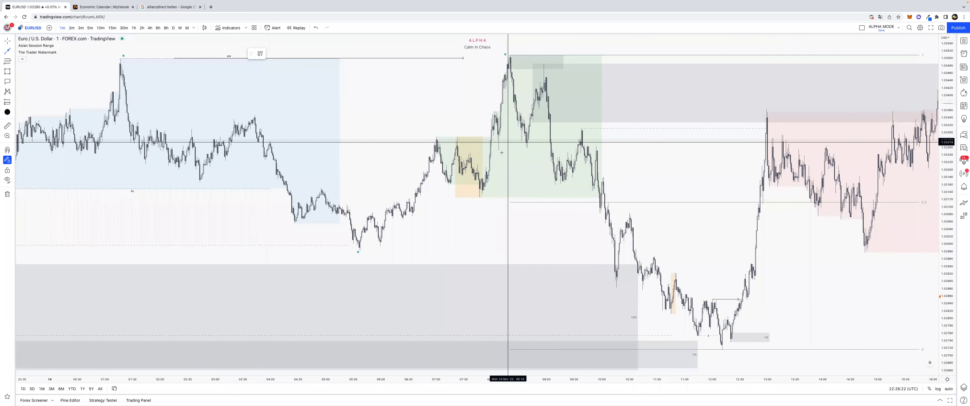
{"action": "left_click", "coordinate": [500, 136]}
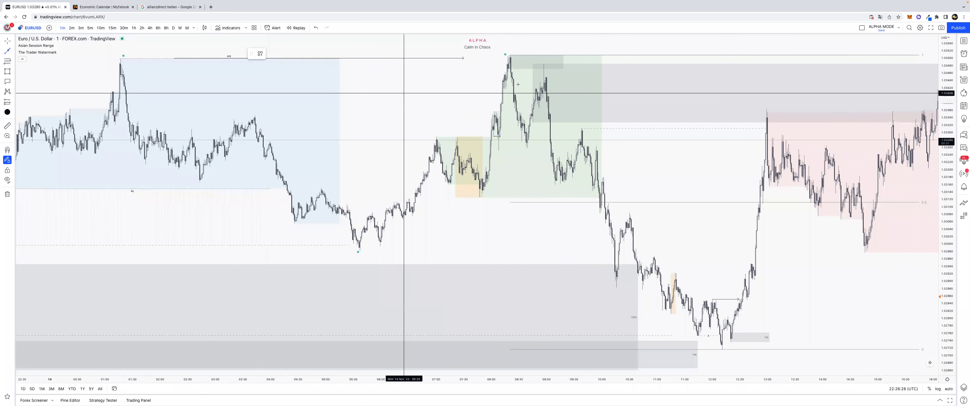
{"action": "left_click", "coordinate": [503, 88]}
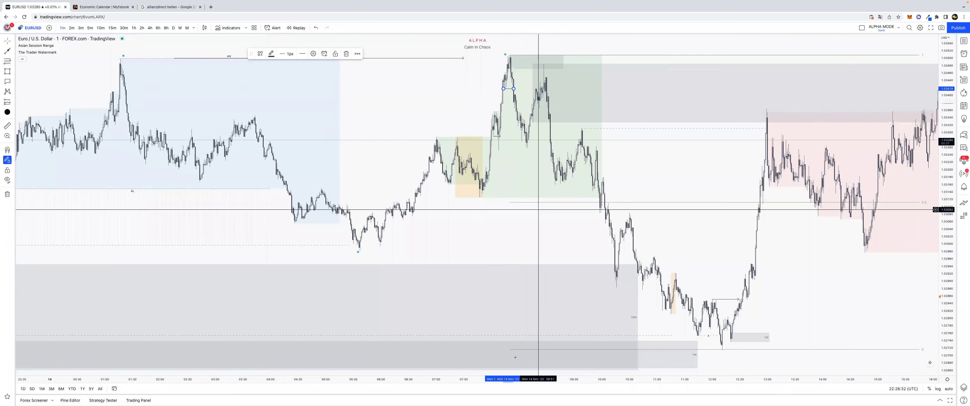
Delete the small grey rectangle at the 08:20 swing high and the yellow rectangle over the London consolidation
{"action": "scroll", "coordinate": [625, 365], "scroll_direction": "down", "scroll_amount": 4}
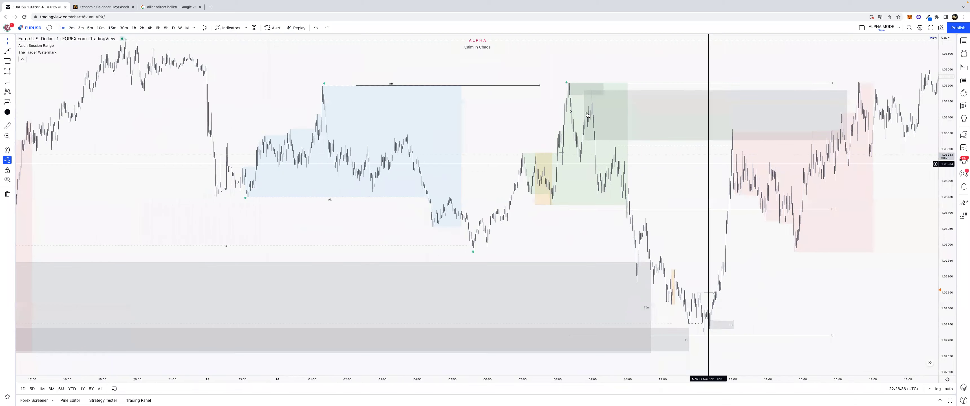
{"action": "left_click_drag", "start_coordinate": [575, 115], "coordinate": [566, 111]}
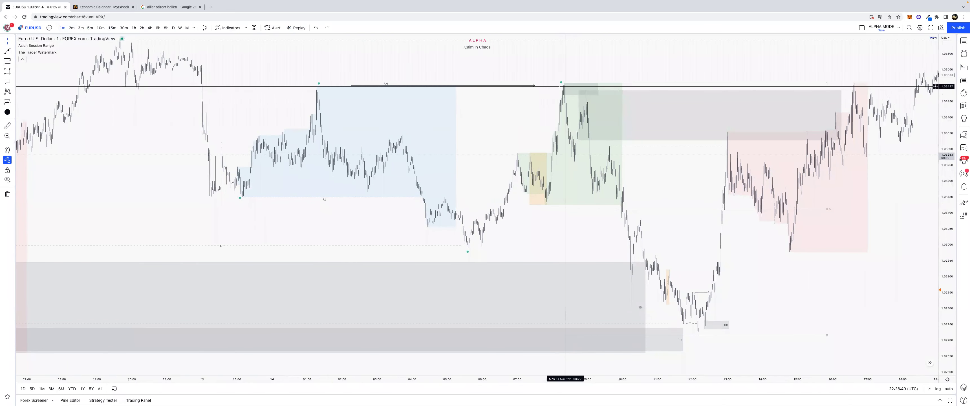
{"action": "key", "text": "Delete"}
{"action": "left_click", "coordinate": [545, 197]}
{"action": "key", "text": "Delete"}
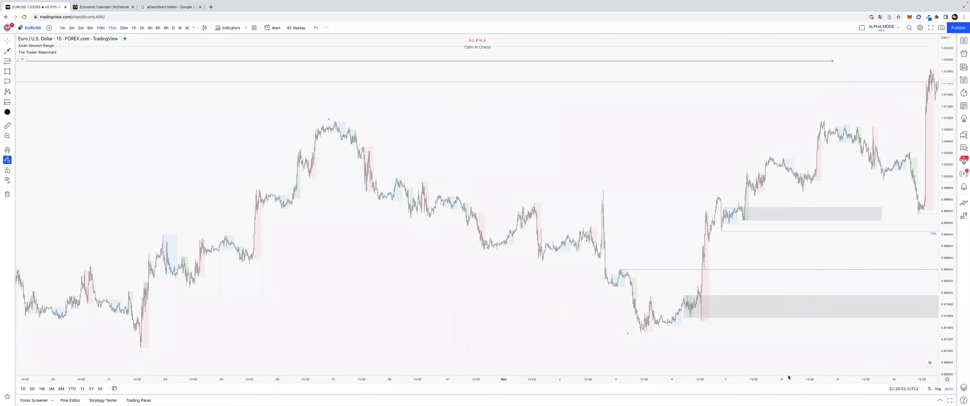
Examine the marked swing highs and lows from 11 to 14 November on the 15-minute timeframe
{"action": "double_click", "coordinate": [788, 377]}
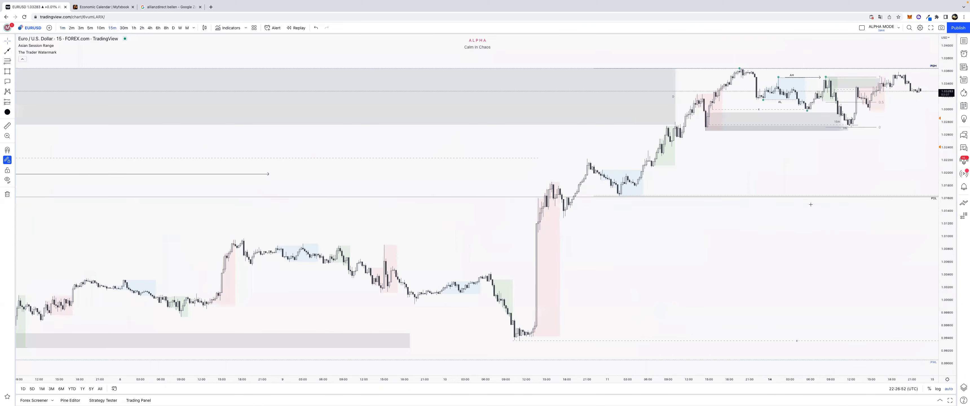
{"action": "left_click_drag", "start_coordinate": [829, 166], "coordinate": [618, 219]}
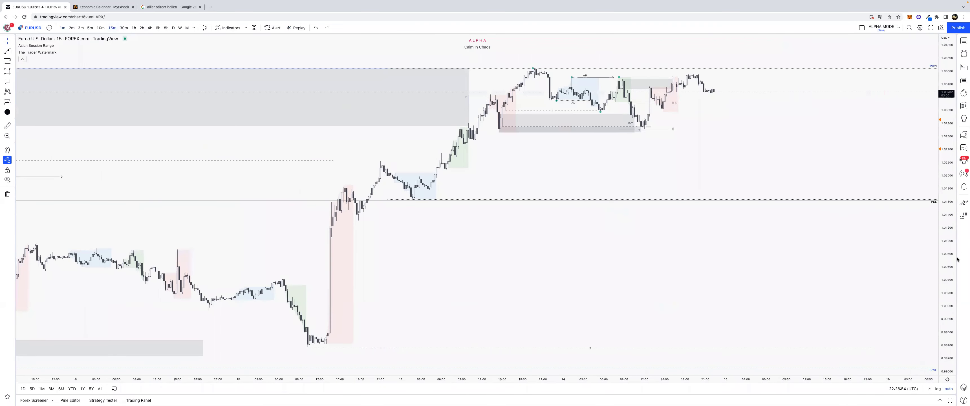
{"action": "left_click_drag", "start_coordinate": [953, 163], "coordinate": [952, 98]}
{"action": "left_click_drag", "start_coordinate": [860, 97], "coordinate": [865, 258]}
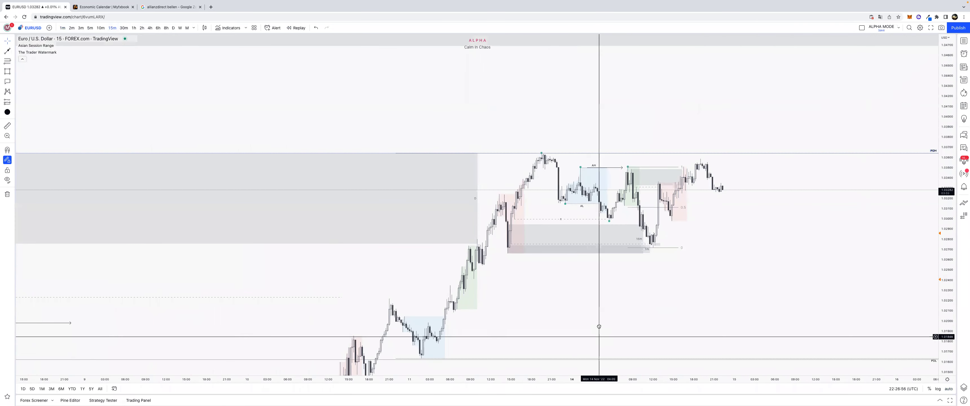
{"action": "left_click_drag", "start_coordinate": [597, 332], "coordinate": [538, 269]}
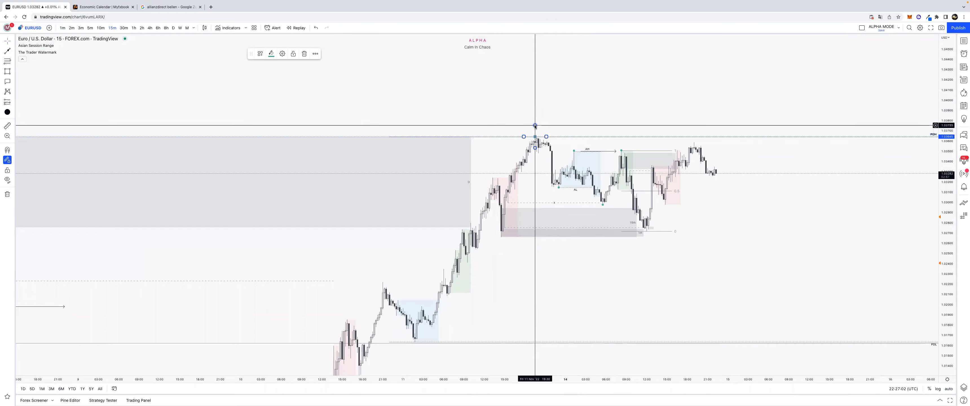
{"action": "key", "text": "space"}
{"action": "key", "text": "Escape"}
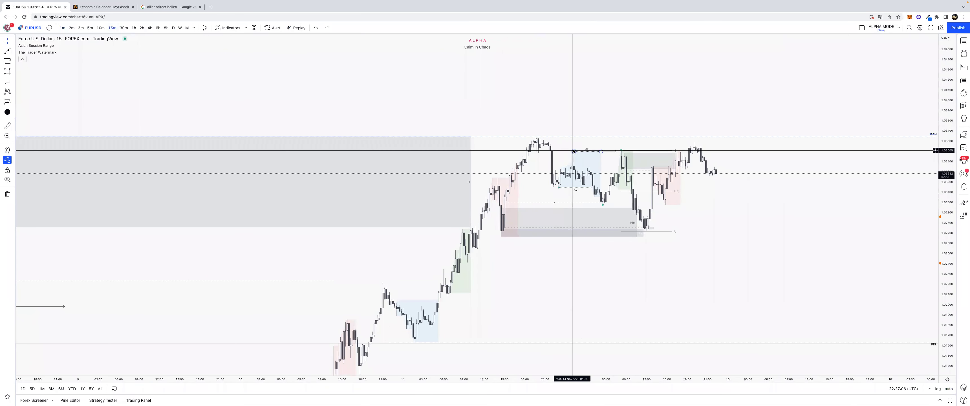
{"action": "left_click", "coordinate": [621, 146]}
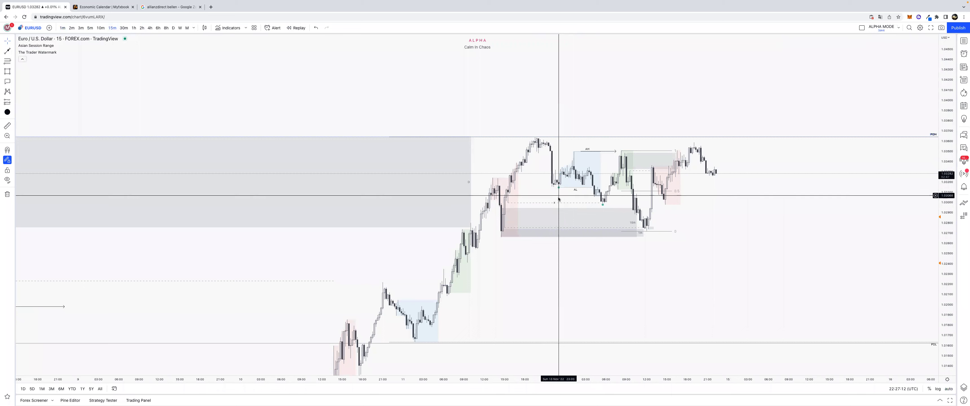
{"action": "left_click", "coordinate": [558, 199]}
{"action": "mouse_move", "coordinate": [557, 200]}
{"action": "left_mouse_down"}
{"action": "mouse_move", "coordinate": [645, 201]}
{"action": "mouse_move", "coordinate": [602, 205]}
{"action": "left_mouse_up"}
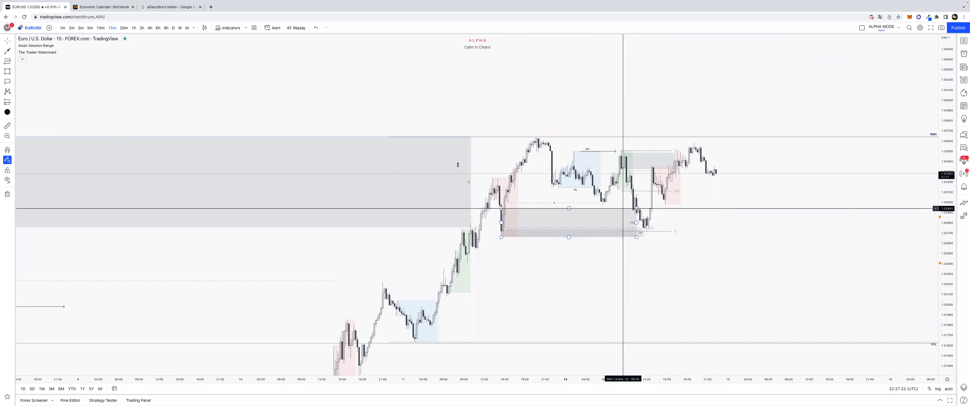
Examine the price reaction at the lower grey zones on the 1-hour, 15-minute and 5-minute timeframes
{"action": "left_click", "coordinate": [134, 28]}
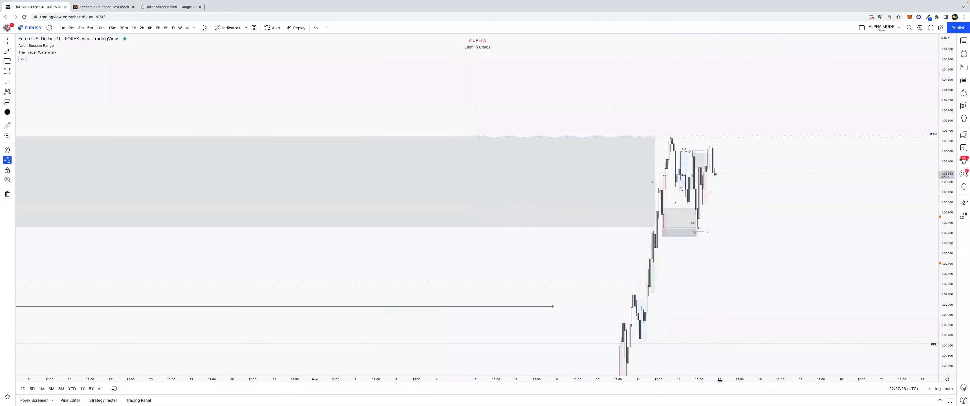
{"action": "left_click_drag", "start_coordinate": [720, 380], "coordinate": [619, 388]}
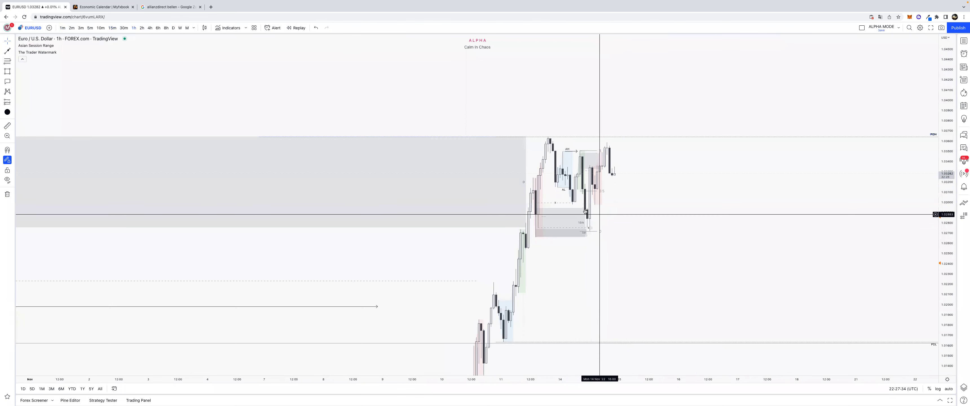
{"action": "scroll", "coordinate": [587, 263], "scroll_direction": "up", "scroll_amount": 3}
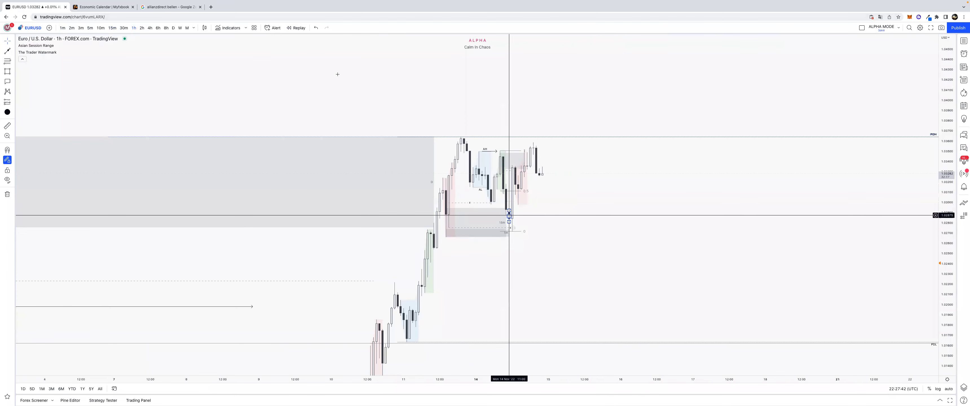
{"action": "left_click", "coordinate": [112, 28]}
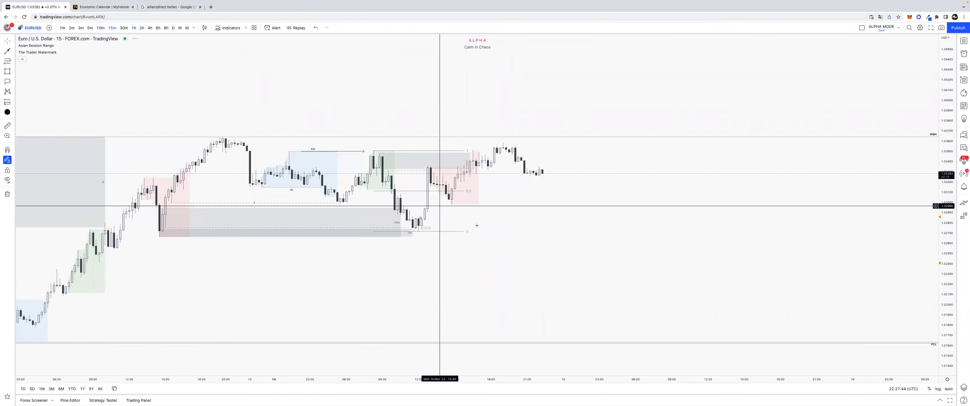
{"action": "left_click_drag", "start_coordinate": [945, 285], "coordinate": [944, 241]}
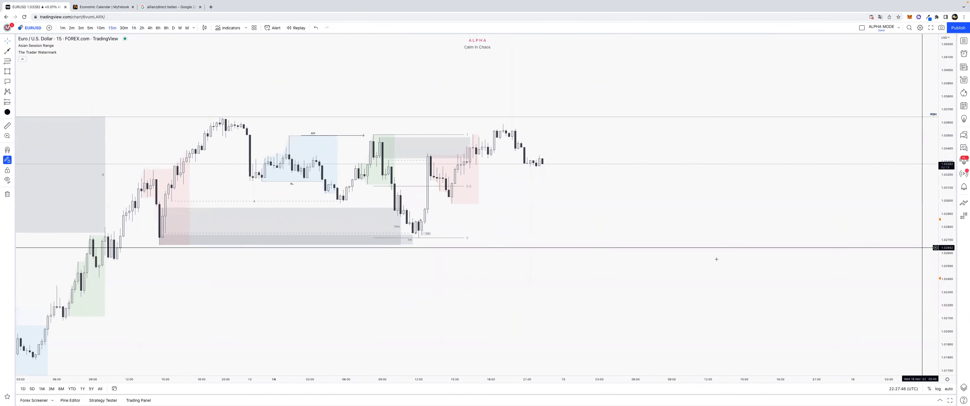
{"action": "left_click_drag", "start_coordinate": [716, 258], "coordinate": [858, 257]}
{"action": "left_click", "coordinate": [90, 28]}
{"action": "left_click_drag", "start_coordinate": [463, 215], "coordinate": [539, 214]}
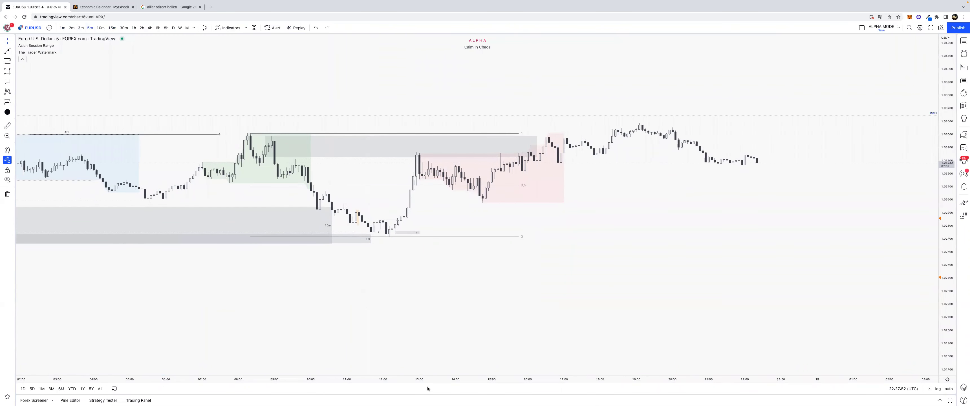
{"action": "scroll", "coordinate": [536, 371], "scroll_direction": "down", "scroll_amount": 3}
{"action": "scroll", "coordinate": [690, 295], "scroll_direction": "left", "scroll_amount": 5}
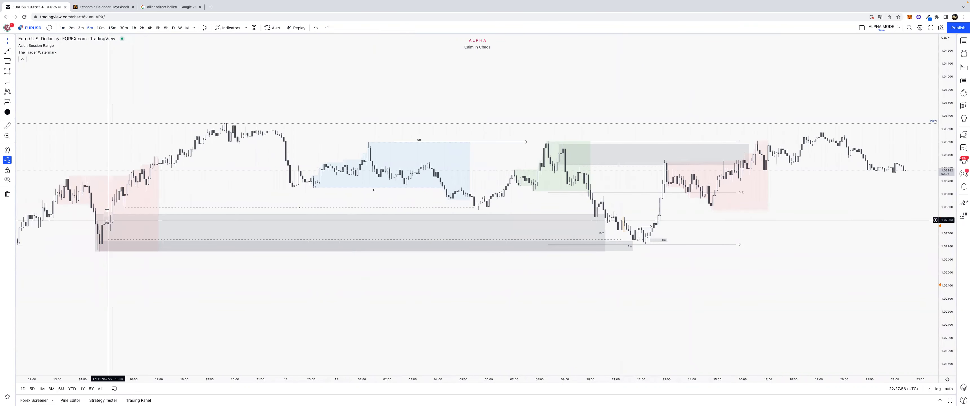
{"action": "left_click", "coordinate": [115, 248]}
{"action": "left_click_drag", "start_coordinate": [115, 247], "coordinate": [658, 239]}
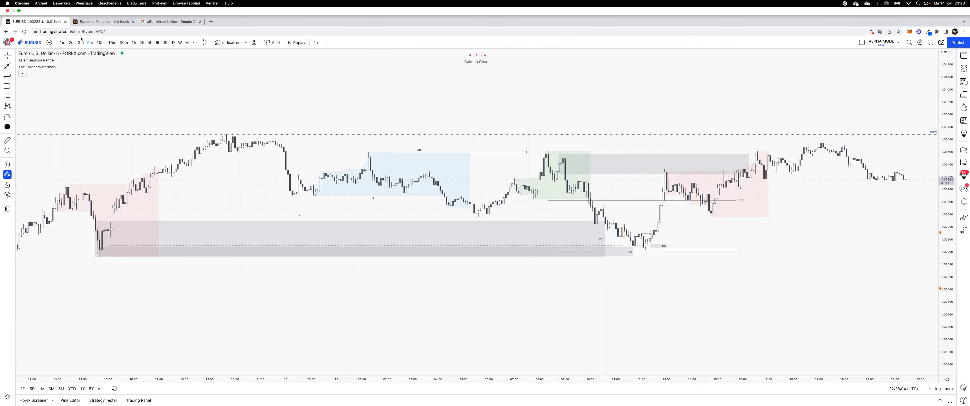
Examine the 14 November low around 12:00 and the small zone beside it on the 1-minute timeframe
{"action": "left_click", "coordinate": [63, 42]}
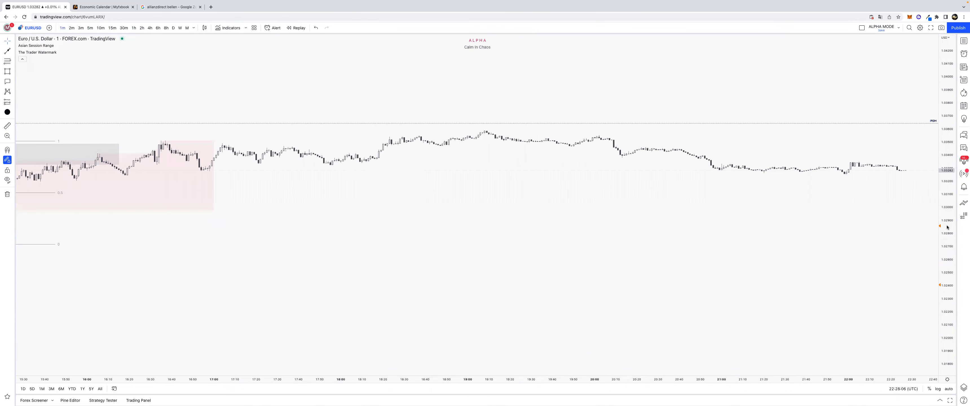
{"action": "double_click", "coordinate": [946, 227]}
{"action": "left_click_drag", "start_coordinate": [517, 378], "coordinate": [575, 376]}
{"action": "left_click_drag", "start_coordinate": [507, 323], "coordinate": [812, 266]}
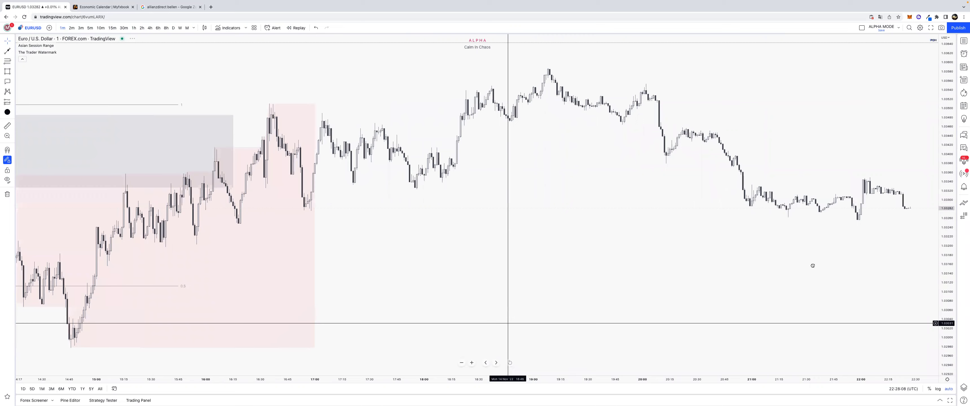
{"action": "scroll", "coordinate": [507, 323], "scroll_direction": "left", "scroll_amount": 15}
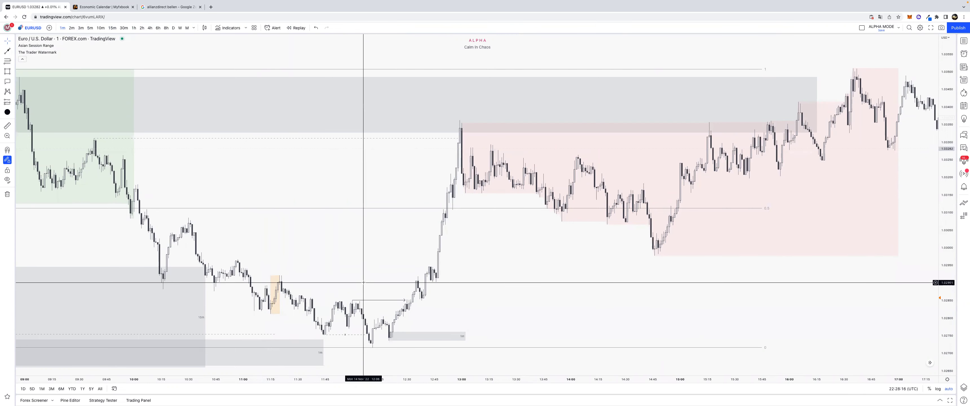
{"action": "left_click_drag", "start_coordinate": [364, 281], "coordinate": [394, 281]}
{"action": "left_click", "coordinate": [428, 335]}
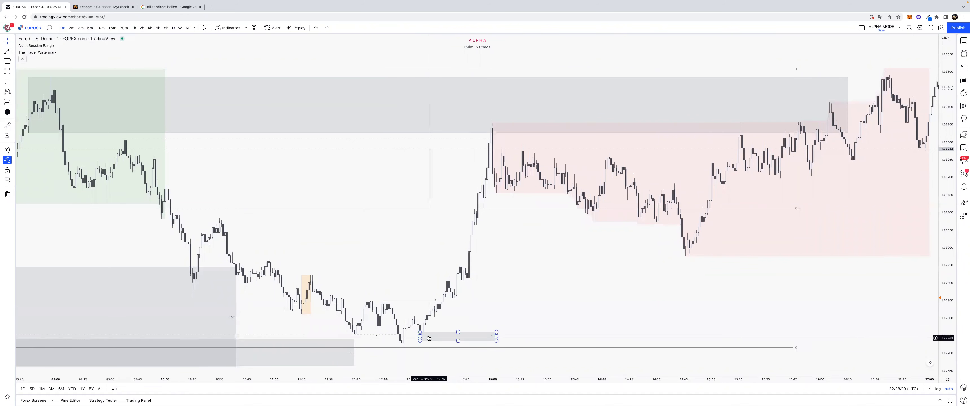
{"action": "key", "text": "Escape"}
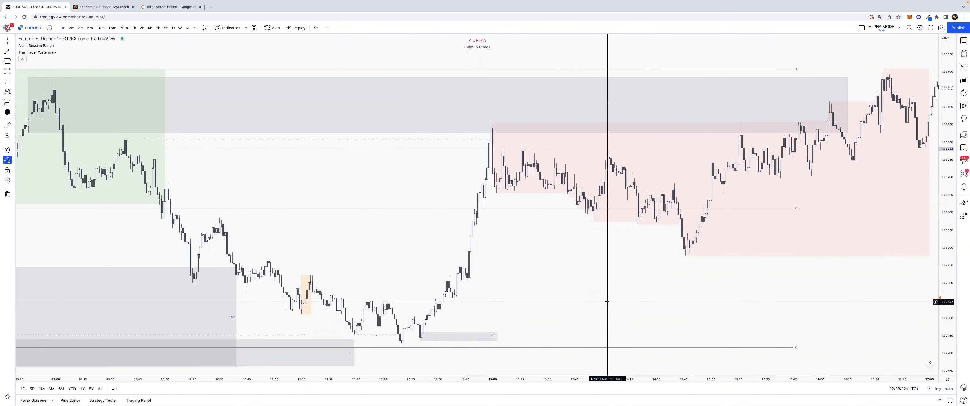
{"action": "left_click_drag", "start_coordinate": [621, 286], "coordinate": [362, 292]}
{"action": "left_click_drag", "start_coordinate": [393, 381], "coordinate": [643, 380]}
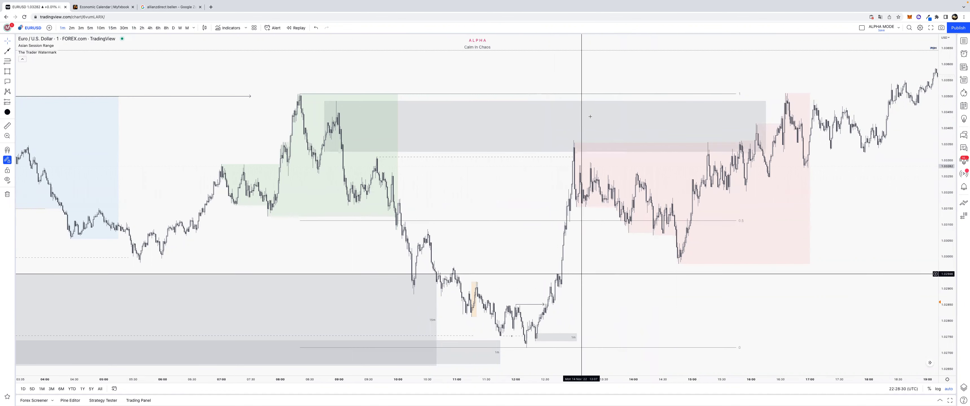
Follow the price action after 13:00 on the 1-minute chart and return to the latest sessions on the 15-minute timeframe
{"action": "scroll", "coordinate": [508, 279], "scroll_direction": "right", "scroll_amount": 10}
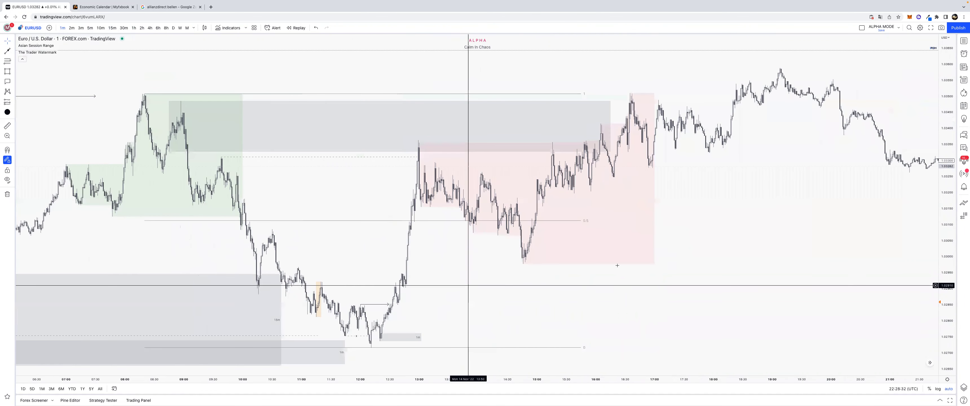
{"action": "left_click_drag", "start_coordinate": [571, 223], "coordinate": [547, 223]}
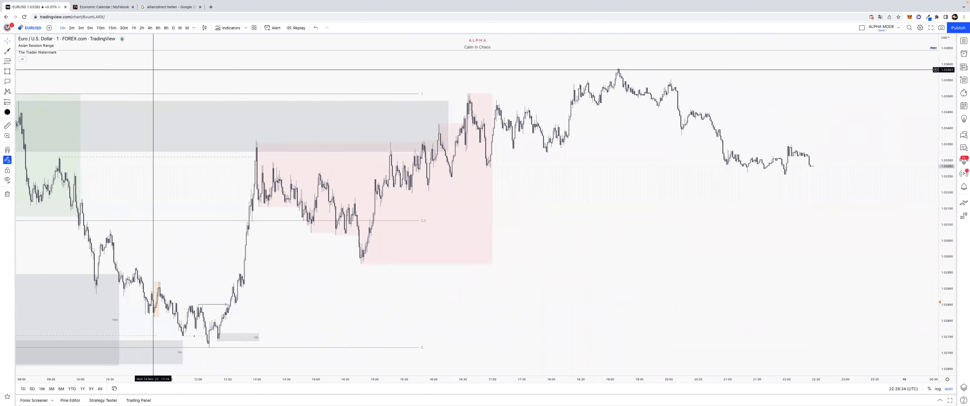
{"action": "left_click", "coordinate": [112, 27]}
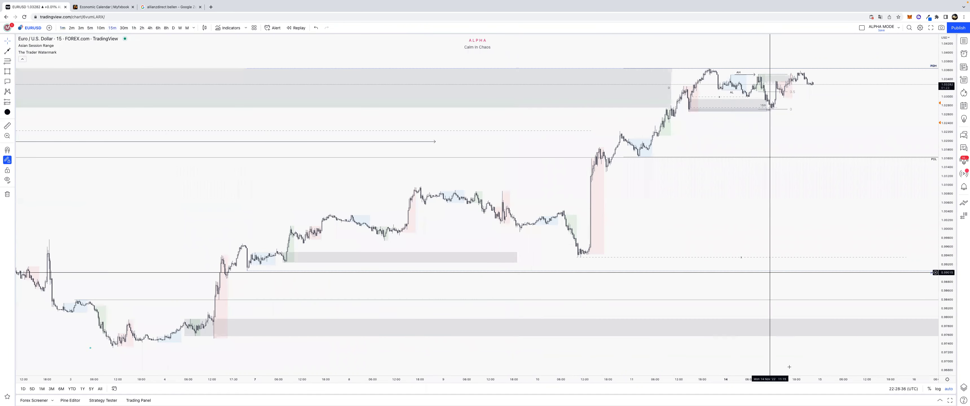
{"action": "scroll", "coordinate": [793, 378], "scroll_direction": "up", "scroll_amount": 5}
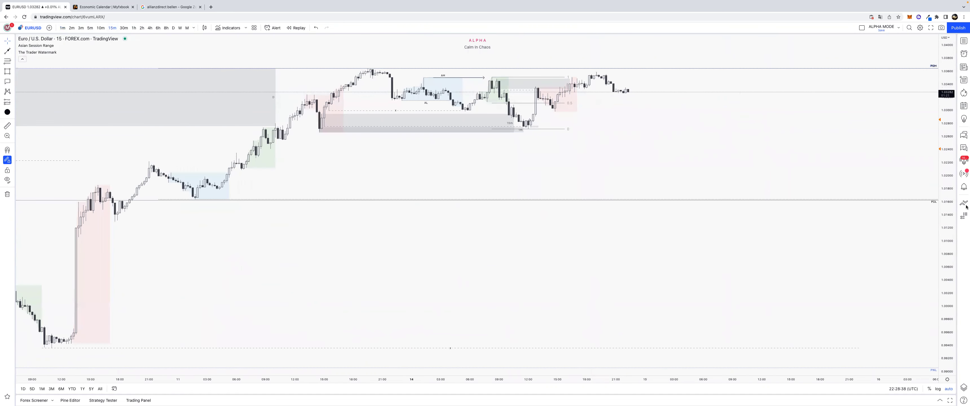
Delete the old Fibonacci retracement, grey supply zone and arrow around the 14 November London session high on the 15-minute chart
{"action": "left_click_drag", "start_coordinate": [954, 247], "coordinate": [948, 193]}
{"action": "left_click_drag", "start_coordinate": [837, 135], "coordinate": [834, 263]}
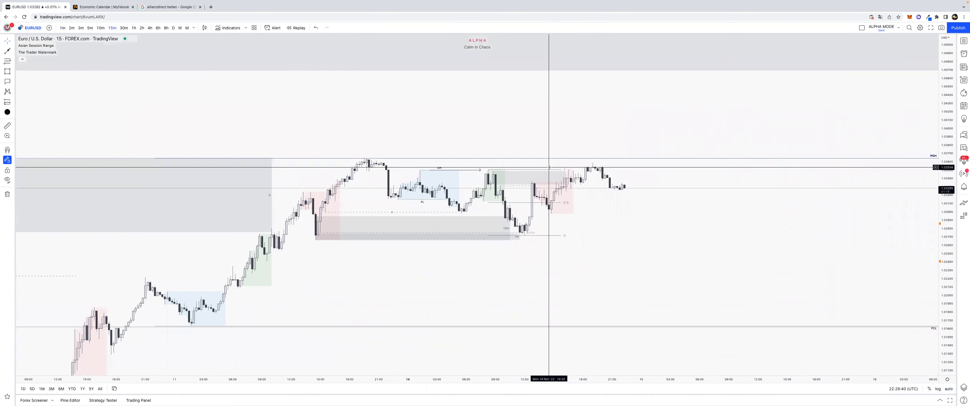
{"action": "left_click", "coordinate": [559, 171]}
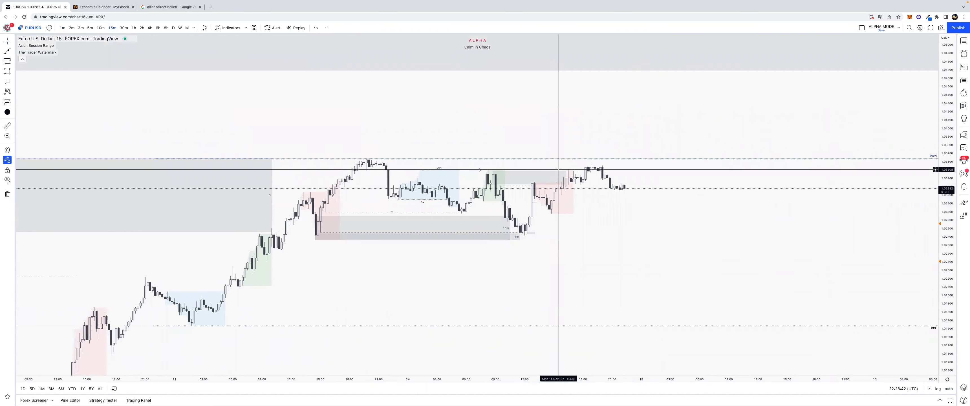
{"action": "left_click", "coordinate": [482, 170]}
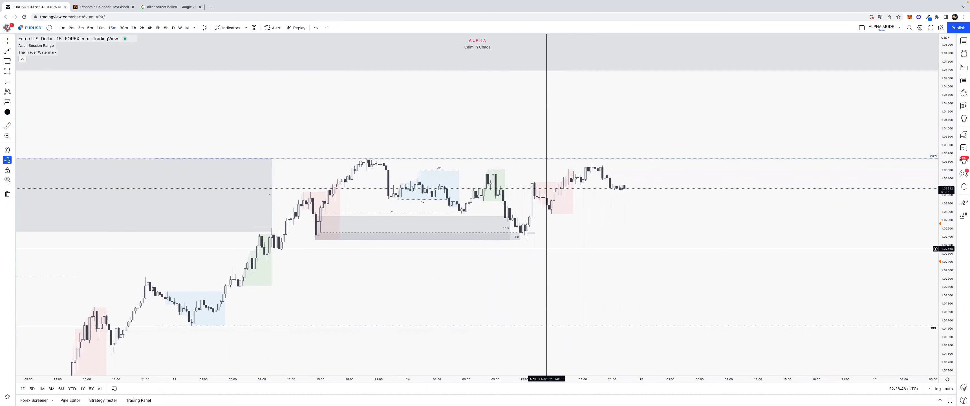
{"action": "left_click", "coordinate": [516, 235]}
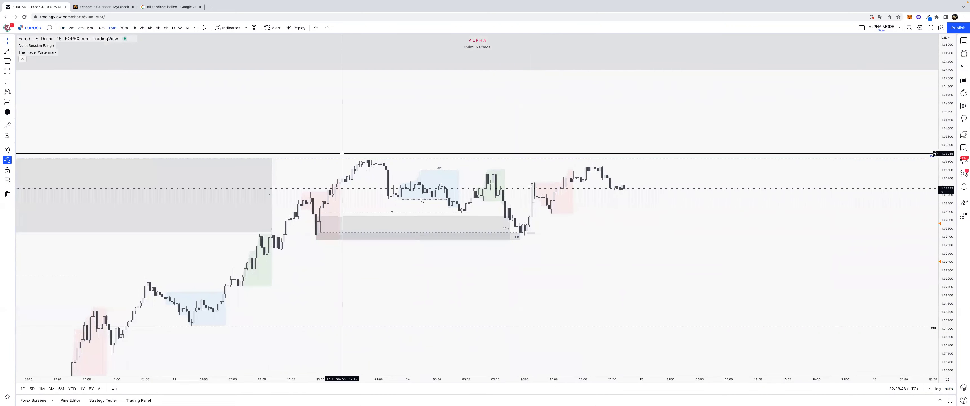
{"action": "key", "text": "Escape"}
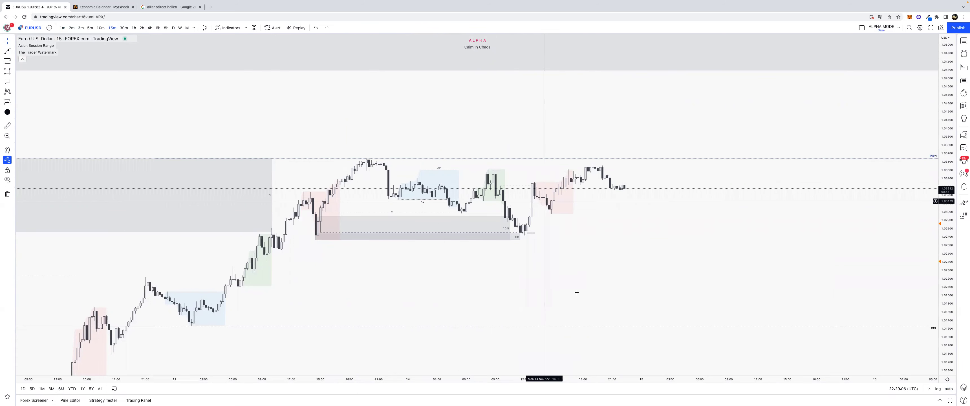
Draw a dashed trend line from the 11 November swing high to the 14 November evening high
{"action": "scroll", "coordinate": [560, 376], "scroll_direction": "down", "scroll_amount": 3}
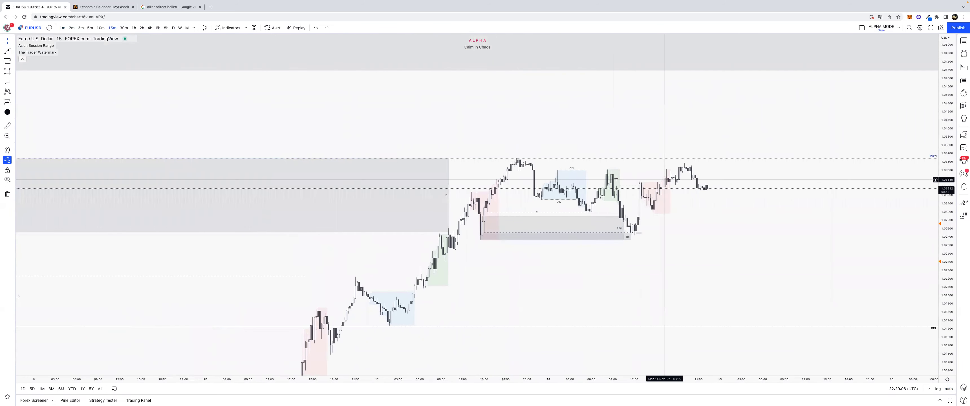
{"action": "left_click", "coordinate": [12, 50]}
{"action": "left_click", "coordinate": [30, 52]}
{"action": "type", "text": "X"}
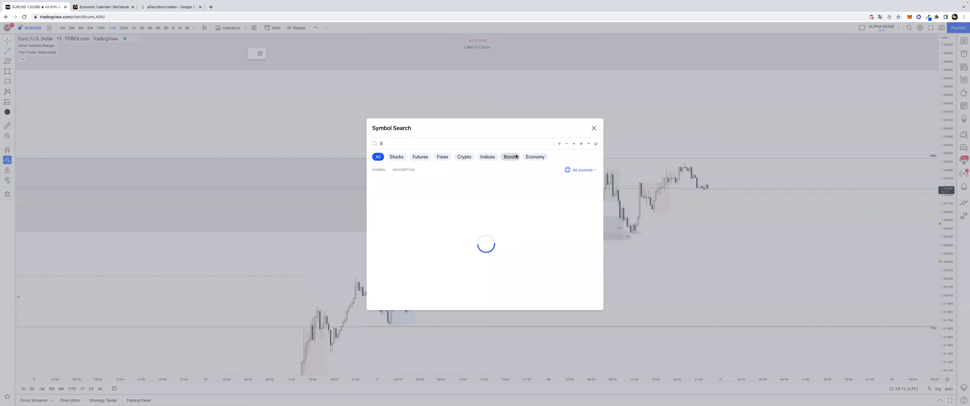
{"action": "key", "text": "Escape"}
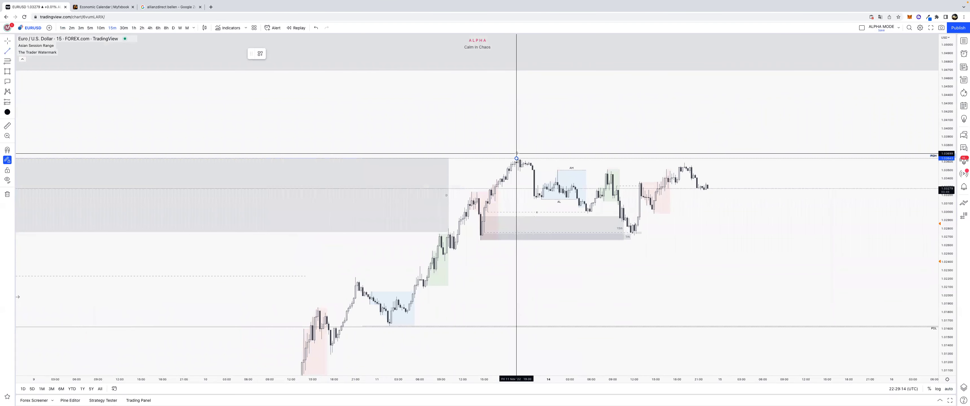
{"action": "key", "text": "super"}
{"action": "left_click", "coordinate": [683, 161]}
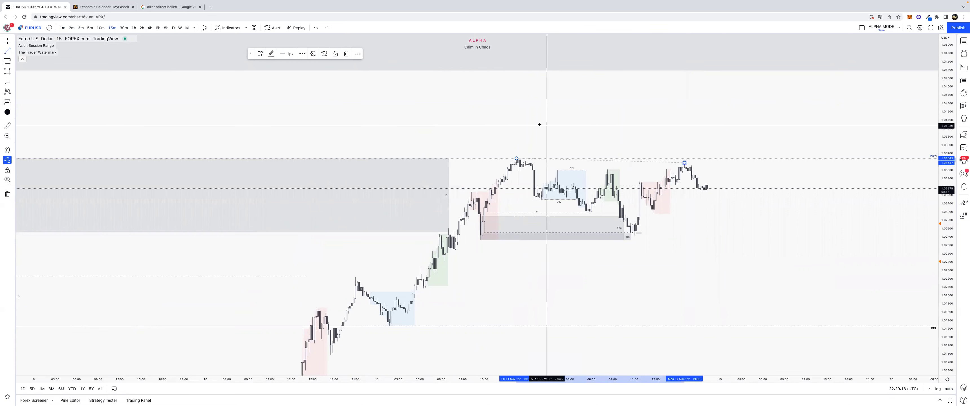
{"action": "left_click", "coordinate": [273, 116]}
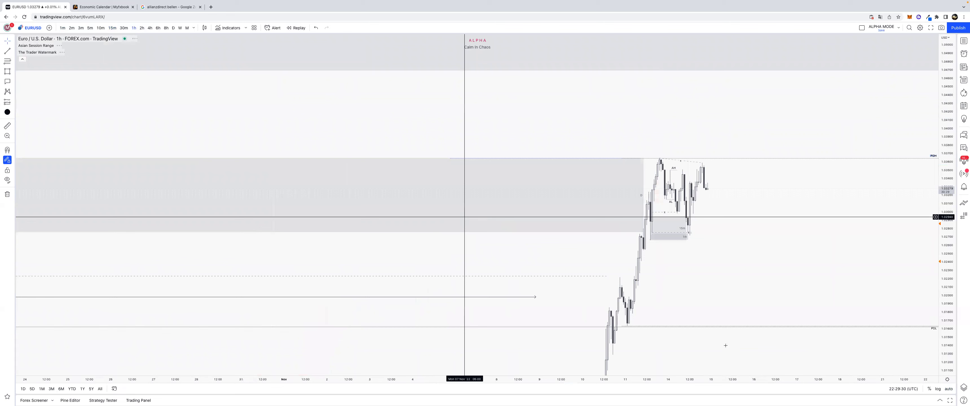
Check the highs on the 1-hour timeframe, return to the 15-minute chart and delete the dashed trend line between them
{"action": "scroll", "coordinate": [626, 380], "scroll_direction": "up", "scroll_amount": 3}
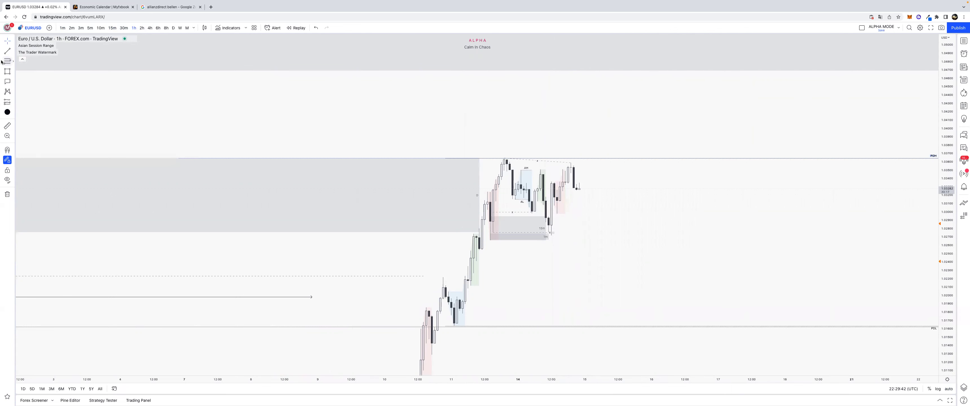
{"action": "mouse_move", "coordinate": [474, 157]}
{"action": "left_mouse_down"}
{"action": "mouse_move", "coordinate": [580, 161]}
{"action": "mouse_move", "coordinate": [596, 169]}
{"action": "left_mouse_up"}
{"action": "left_click", "coordinate": [114, 29]}
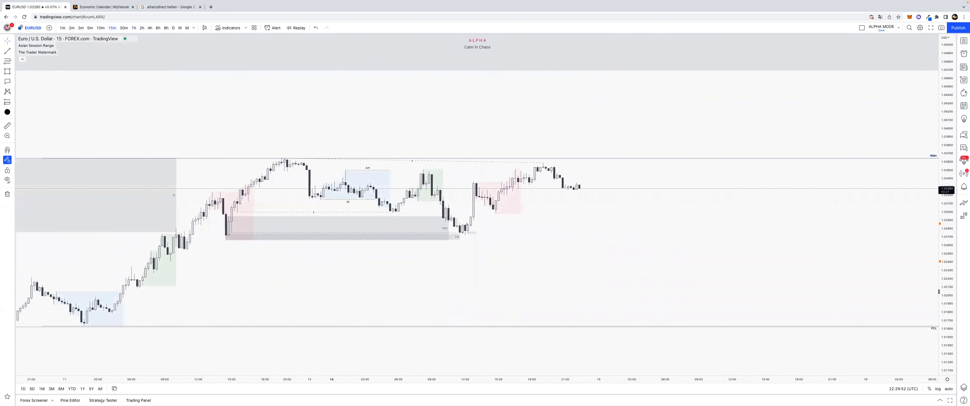
{"action": "left_click_drag", "start_coordinate": [949, 300], "coordinate": [948, 111]}
{"action": "left_click_drag", "start_coordinate": [717, 210], "coordinate": [778, 210]}
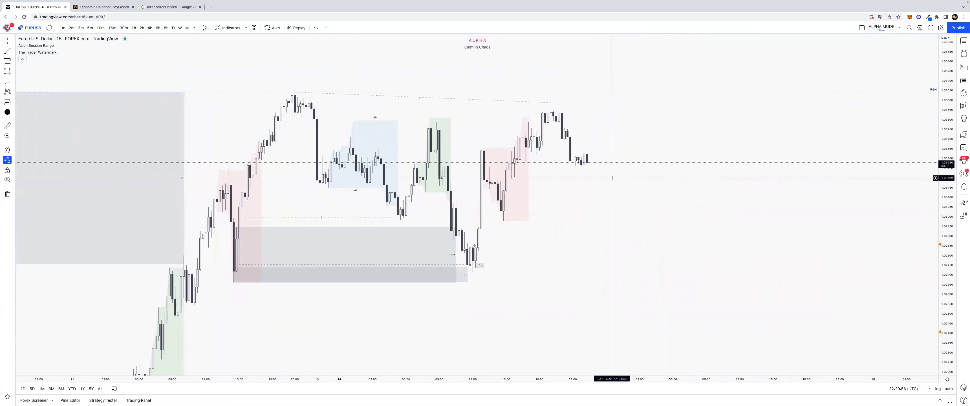
{"action": "left_click", "coordinate": [550, 102]}
{"action": "key", "text": "Delete"}
Draw a Fibonacci retracement from the 14 November 12:00 low up to the evening high, extending it past the latest candle
{"action": "left_click", "coordinate": [7, 61]}
{"action": "left_click", "coordinate": [471, 271]}
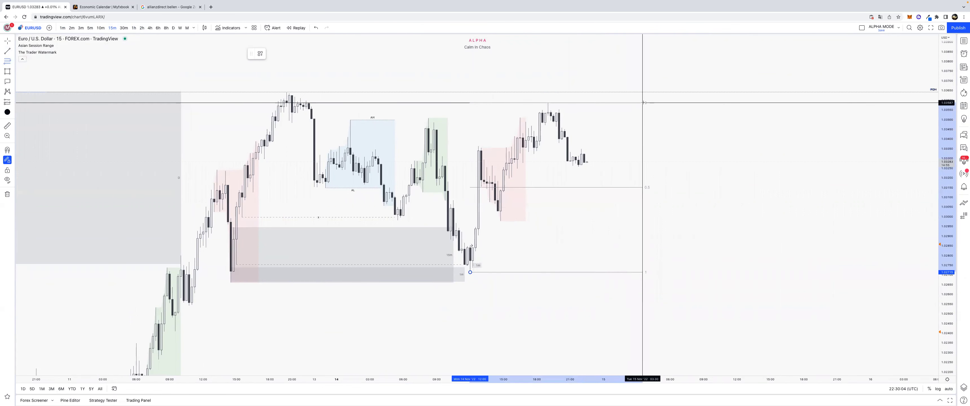
{"action": "left_click", "coordinate": [643, 102]}
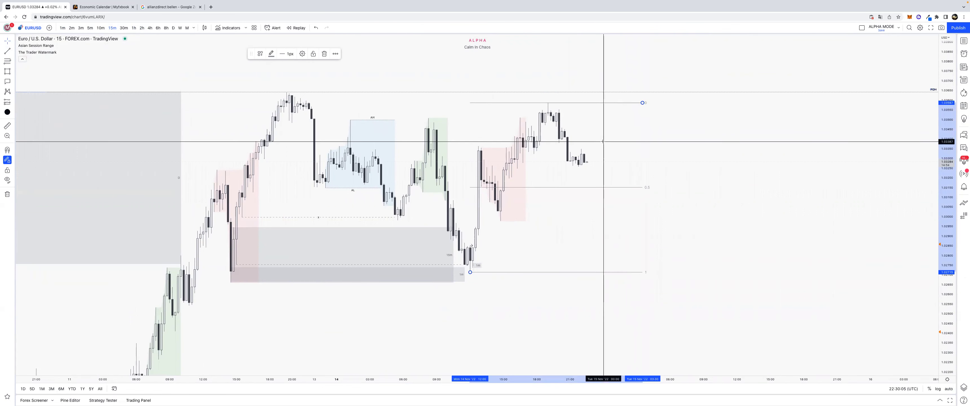
Delete the small zone and its labelled marker at the 14 November 12:00 low
{"action": "left_click", "coordinate": [467, 243]}
{"action": "left_click_drag", "start_coordinate": [468, 242], "coordinate": [497, 259]}
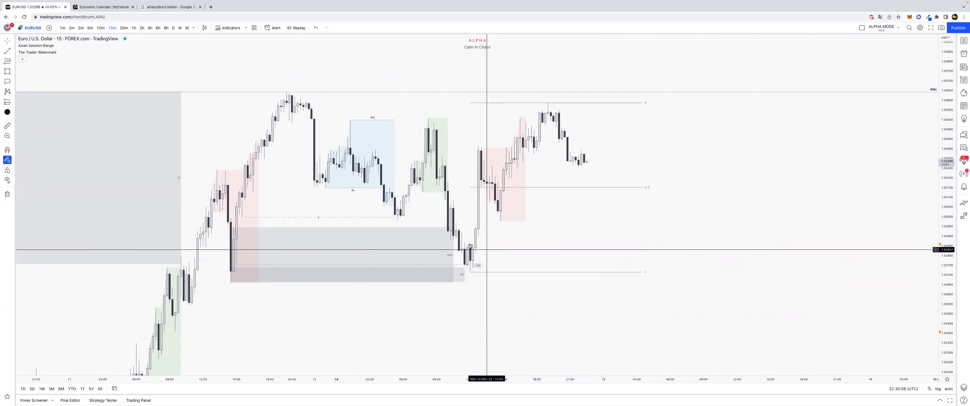
{"action": "left_click_drag", "start_coordinate": [453, 239], "coordinate": [492, 269]}
{"action": "key", "text": "Delete"}
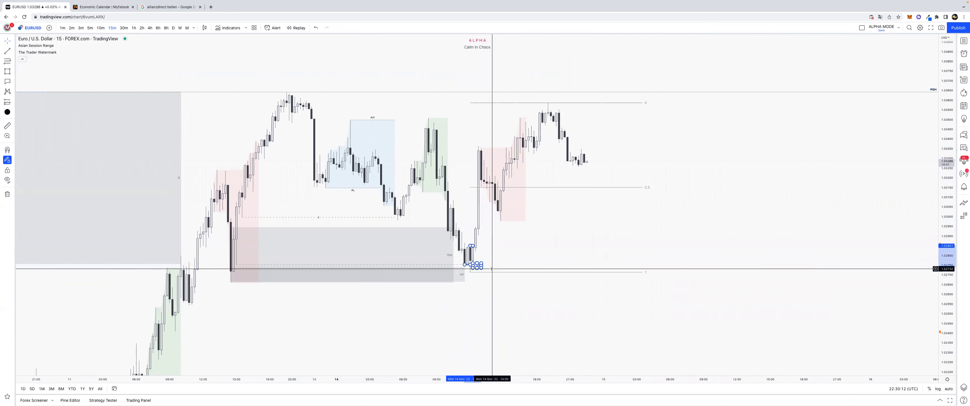
Draw two grey demand zones, one at the 14 November pullback low below the 0.5 level and one at the 12:00 low
{"action": "left_click", "coordinate": [7, 71]}
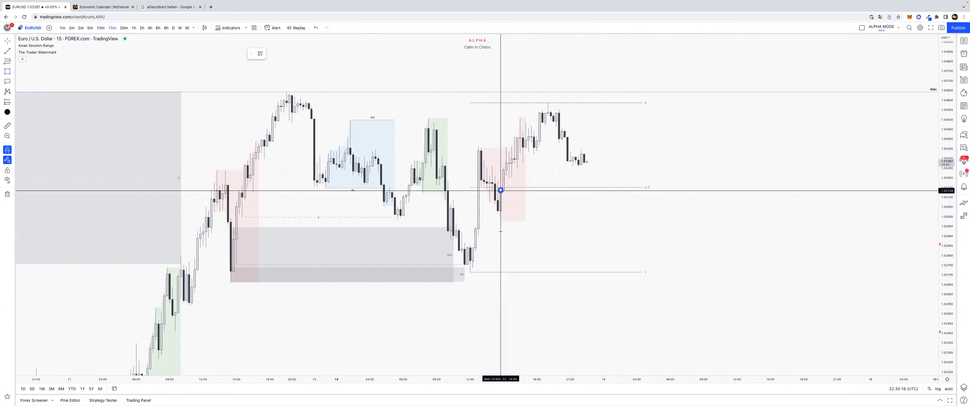
{"action": "left_click", "coordinate": [500, 189], "text": "super"}
{"action": "mouse_move", "coordinate": [514, 208]}
{"action": "left_mouse_down"}
{"action": "mouse_move", "coordinate": [502, 197]}
{"action": "mouse_move", "coordinate": [645, 221]}
{"action": "left_mouse_up"}
{"action": "left_click", "coordinate": [7, 71]}
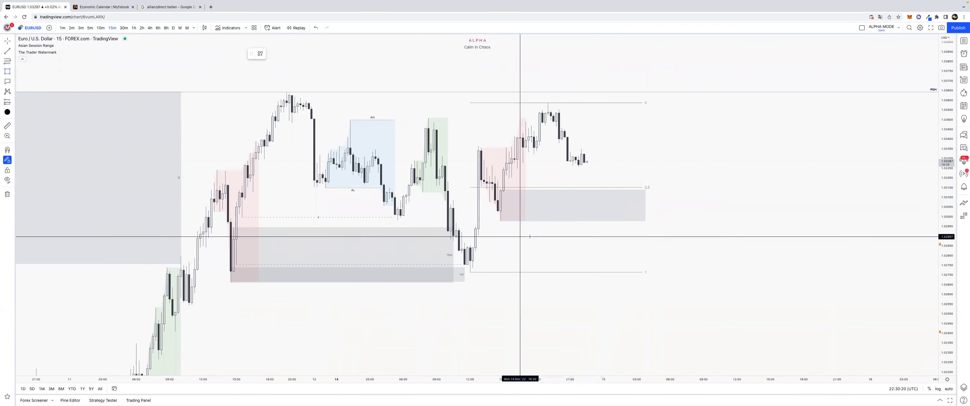
{"action": "mouse_move", "coordinate": [472, 249]}
{"action": "left_mouse_down"}
{"action": "mouse_move", "coordinate": [471, 264]}
{"action": "mouse_move", "coordinate": [665, 258]}
{"action": "left_mouse_up"}
On the 30-minute timeframe, fit the lower new zone to the 14 November low and delete the narrow overlapping zone beside it
{"action": "type", "text": "30"}
{"action": "key", "text": "Return"}
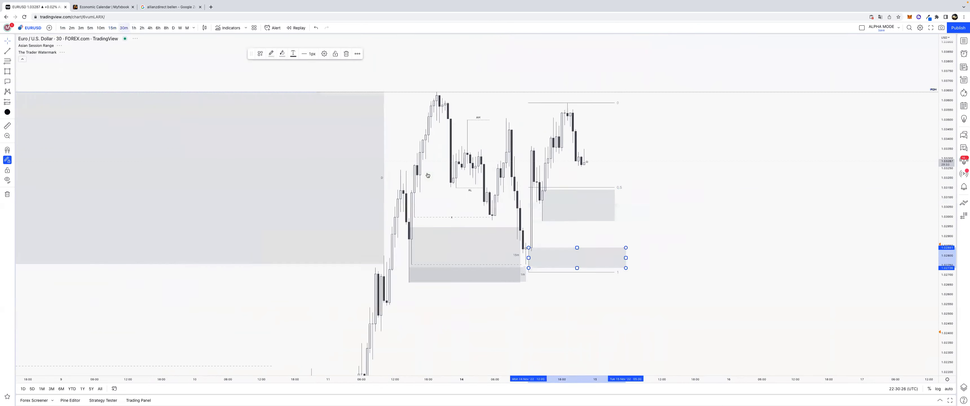
{"action": "left_click_drag", "start_coordinate": [528, 247], "coordinate": [528, 276]}
{"action": "left_click", "coordinate": [525, 278]}
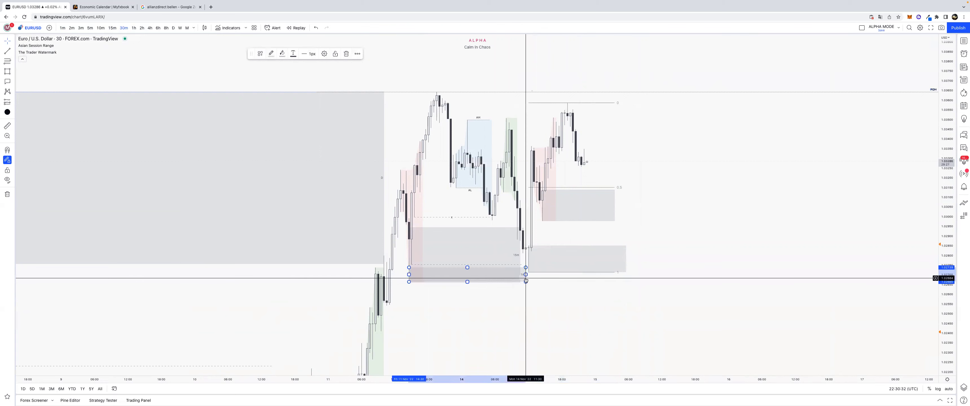
{"action": "key", "text": "BackSpace"}
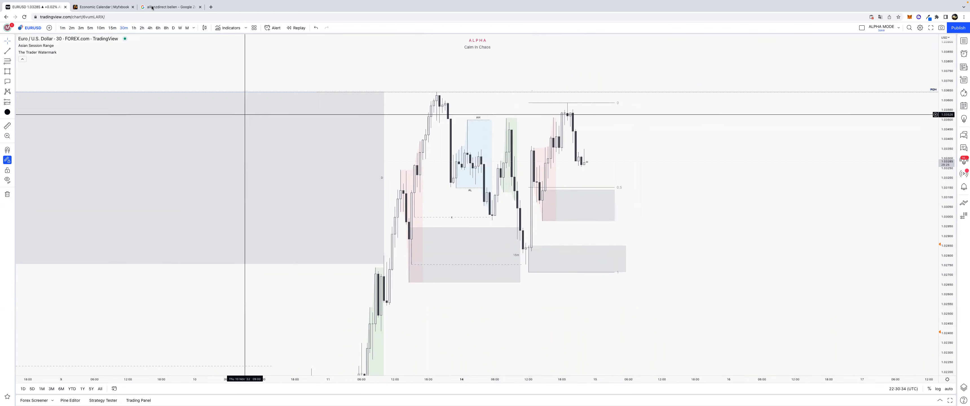
Raise the lower zone's top edge on the 1-hour timeframe and refine its top and start to the 12:00 low on the 15-minute chart
{"action": "left_click", "coordinate": [134, 26]}
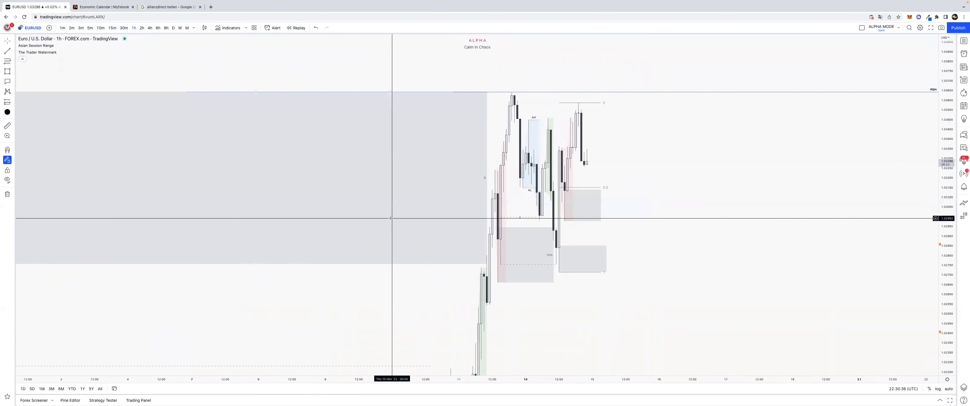
{"action": "left_click", "coordinate": [559, 245]}
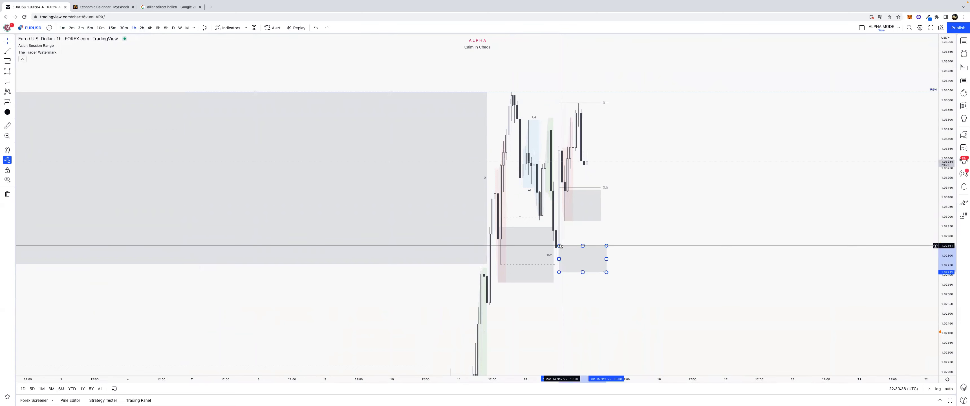
{"action": "mouse_move", "coordinate": [560, 227]}
{"action": "left_mouse_down"}
{"action": "mouse_move", "coordinate": [559, 248]}
{"action": "mouse_move", "coordinate": [556, 225]}
{"action": "left_mouse_up"}
{"action": "left_click", "coordinate": [631, 252]}
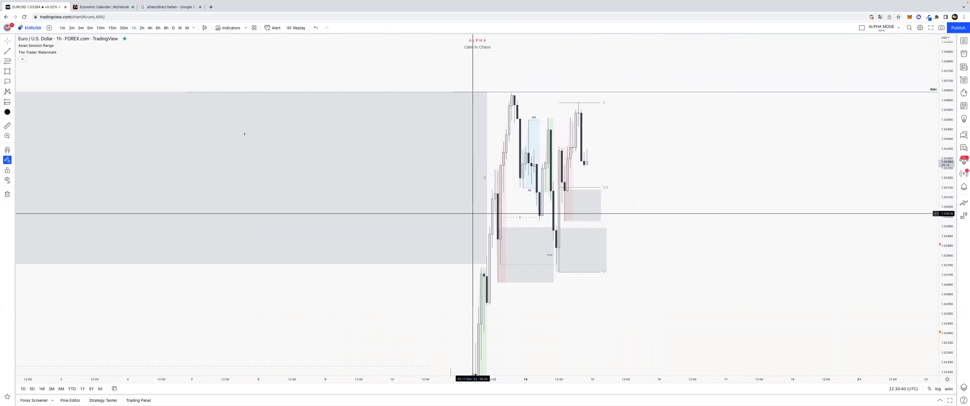
{"action": "left_click", "coordinate": [110, 29]}
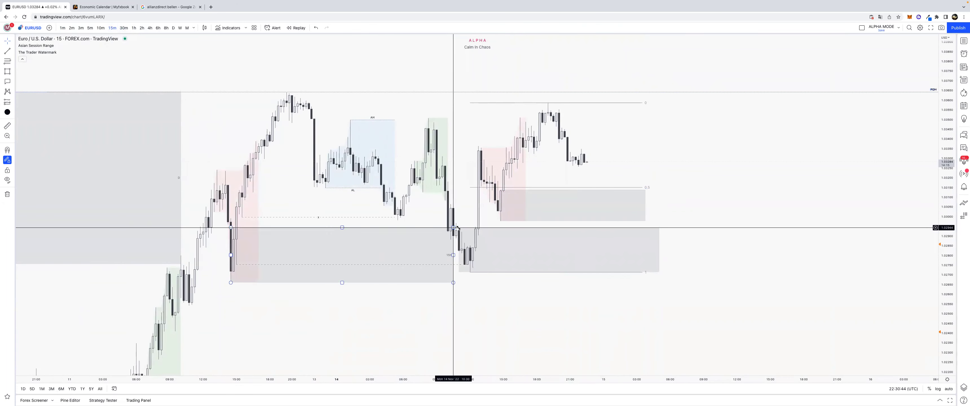
{"action": "left_click", "coordinate": [482, 235]}
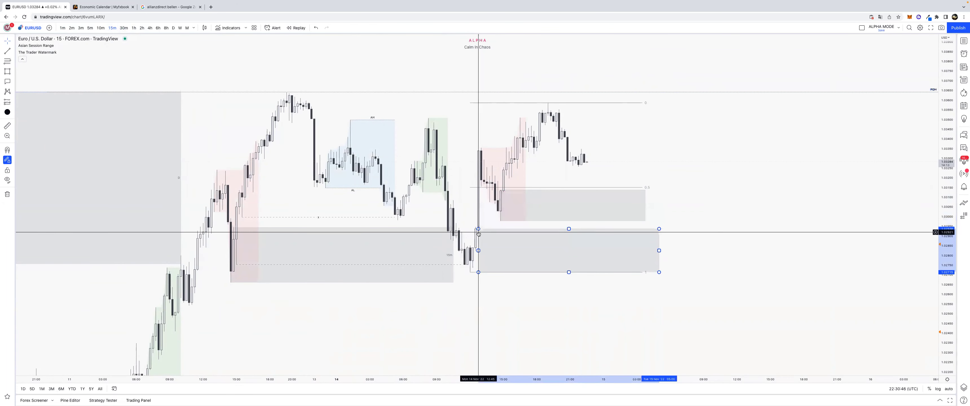
{"action": "left_click_drag", "start_coordinate": [478, 235], "coordinate": [478, 253]}
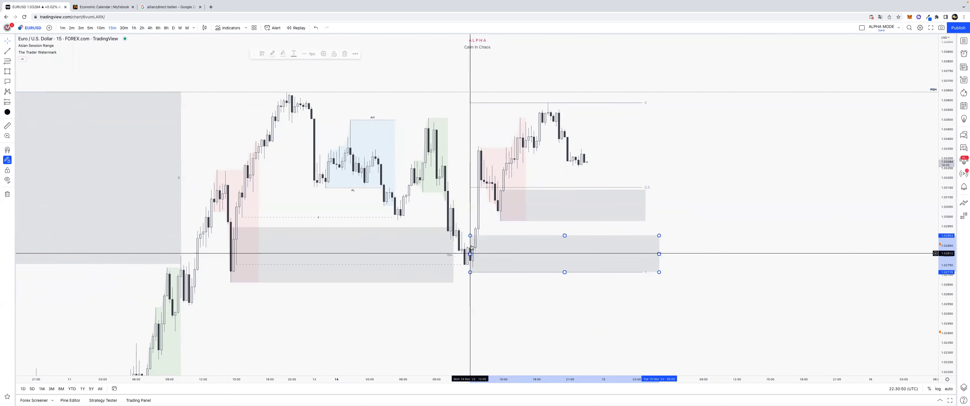
Draw a second rectangle over the lower zone, apply a saved style template and extend its start back to the 12:00 low
{"action": "left_click", "coordinate": [8, 71]}
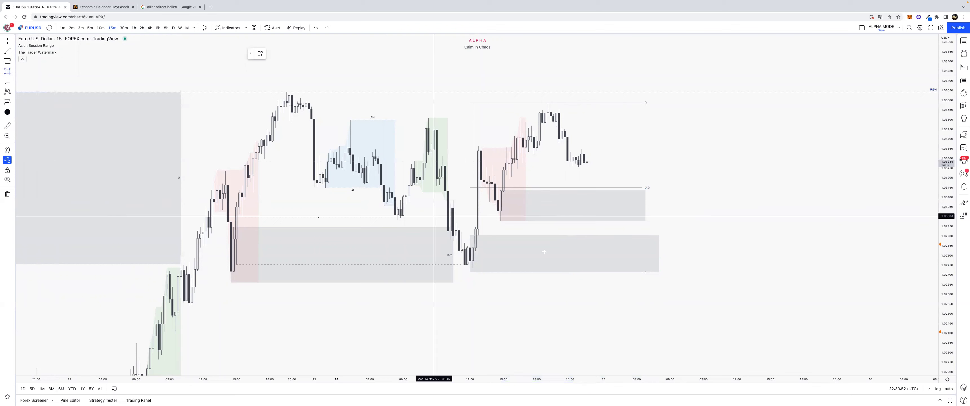
{"action": "mouse_move", "coordinate": [478, 235]}
{"action": "left_mouse_down"}
{"action": "mouse_move", "coordinate": [667, 271]}
{"action": "mouse_move", "coordinate": [656, 273]}
{"action": "left_mouse_up"}
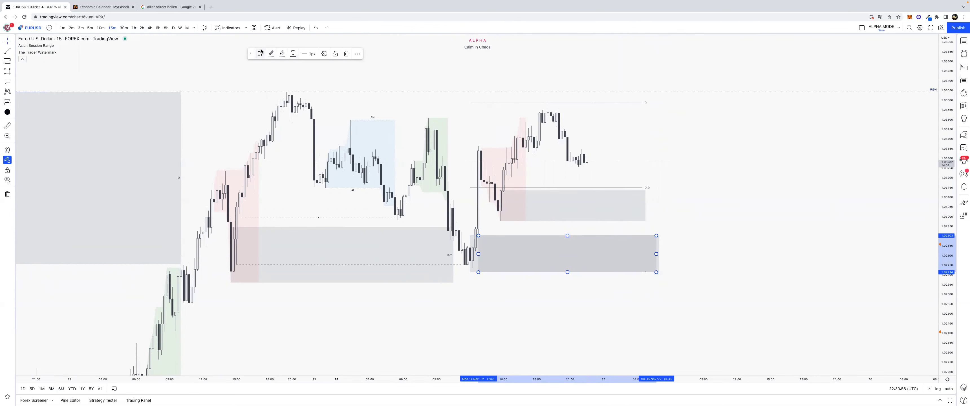
{"action": "left_click", "coordinate": [276, 115]}
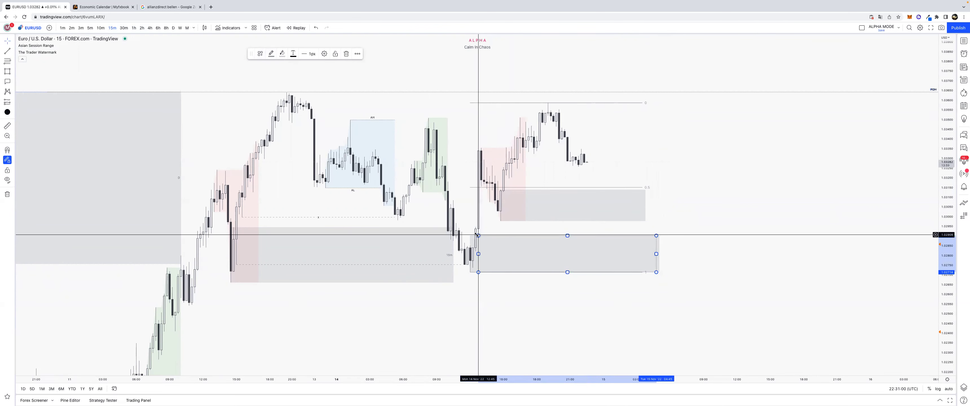
{"action": "left_click_drag", "start_coordinate": [478, 235], "coordinate": [471, 273]}
Reduce the lower grey zone's height so it sits within the lower part of the outlined rectangle
{"action": "left_click", "coordinate": [491, 239]}
{"action": "left_click", "coordinate": [474, 252]}
{"action": "left_click", "coordinate": [510, 303]}
{"action": "left_click_drag", "start_coordinate": [652, 119], "coordinate": [563, 122]}
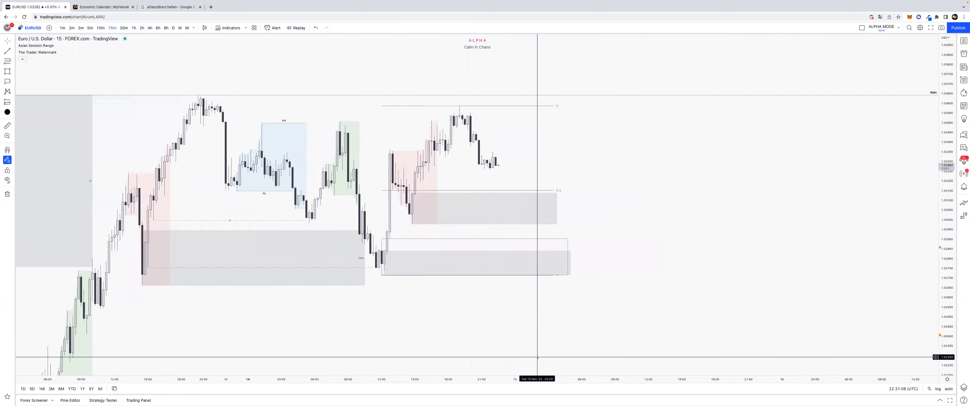
{"action": "left_click_drag", "start_coordinate": [535, 379], "coordinate": [591, 379]}
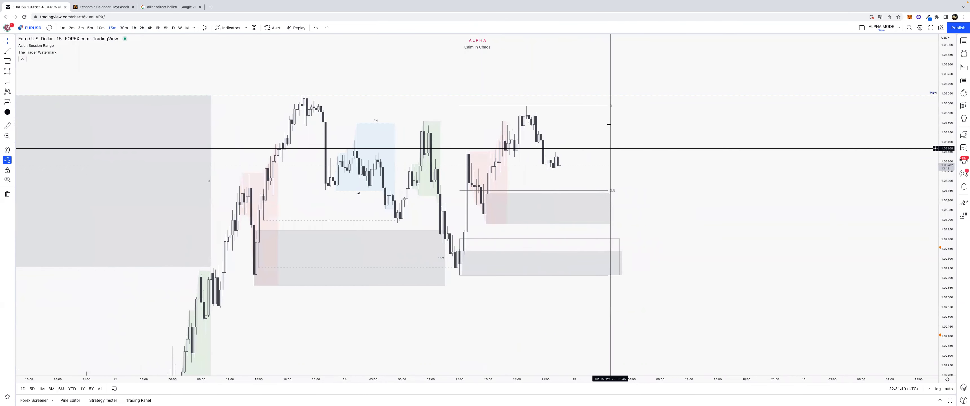